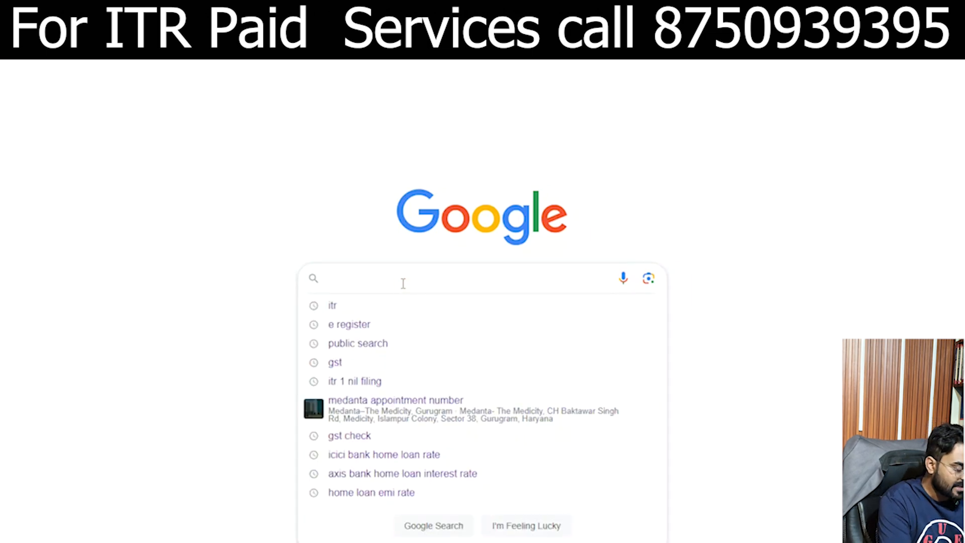
Step: Search Google for 'itr', open the Income Tax Department site and go to its Login page
type("itr")
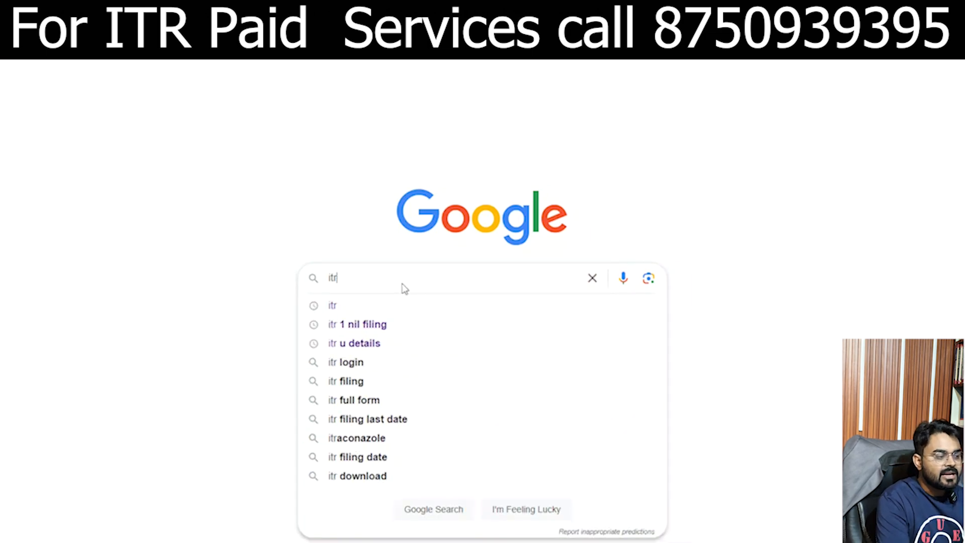
key("Return")
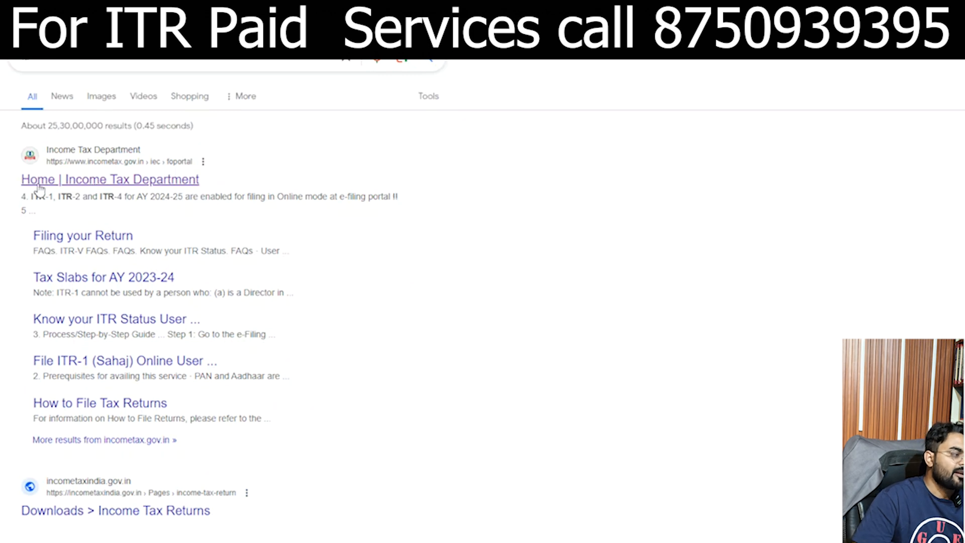
left_click(130, 181)
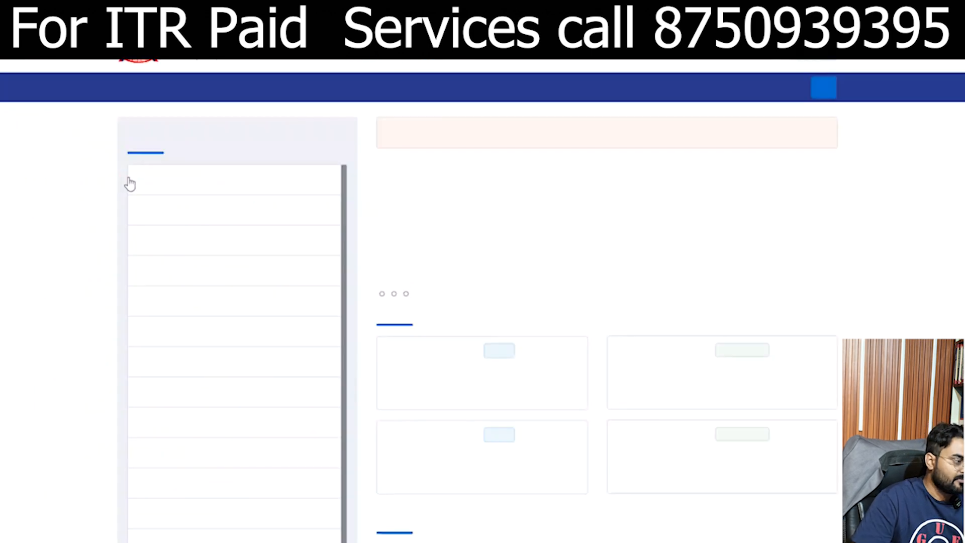
left_click(772, 58)
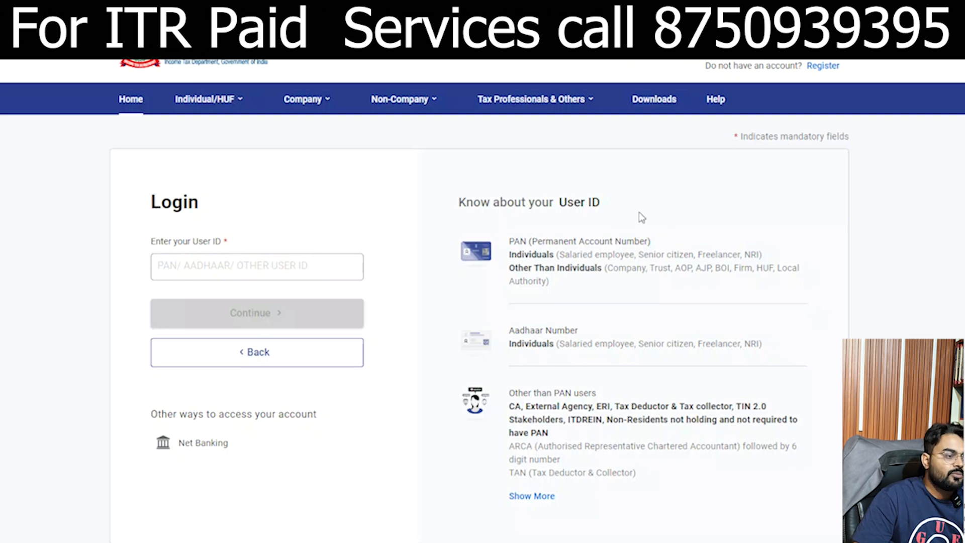
Step: Sign in with the taxpayer's PAN as User ID, secure access ticked, and the account password
left_click(310, 269)
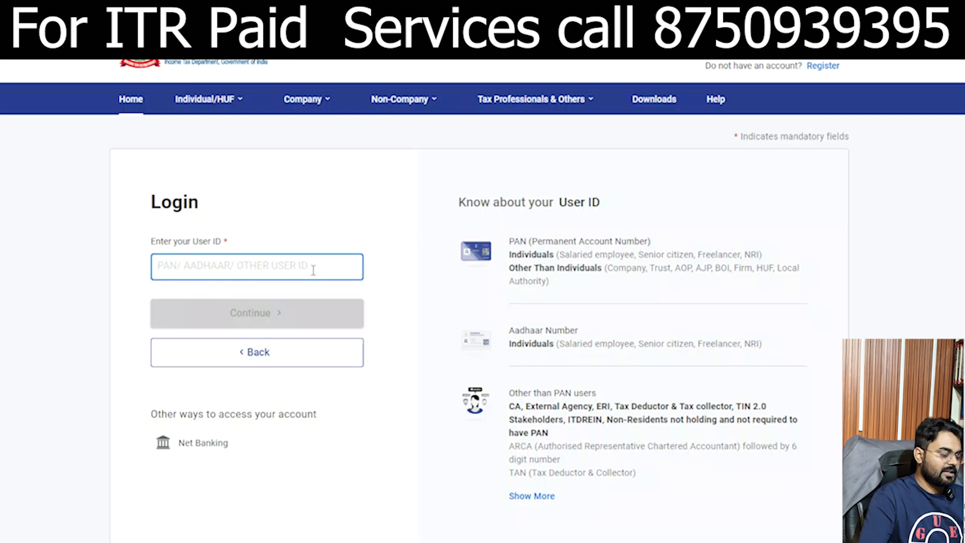
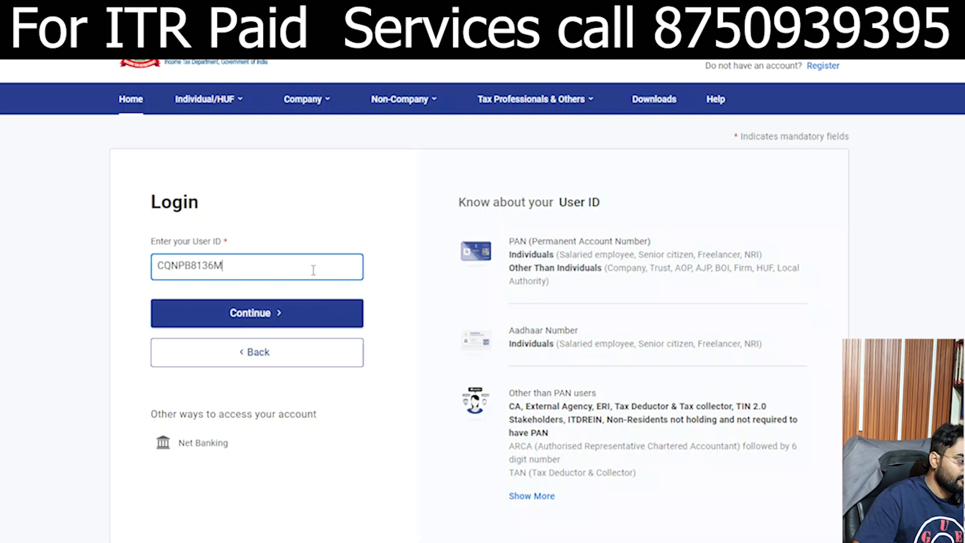
left_click(303, 308)
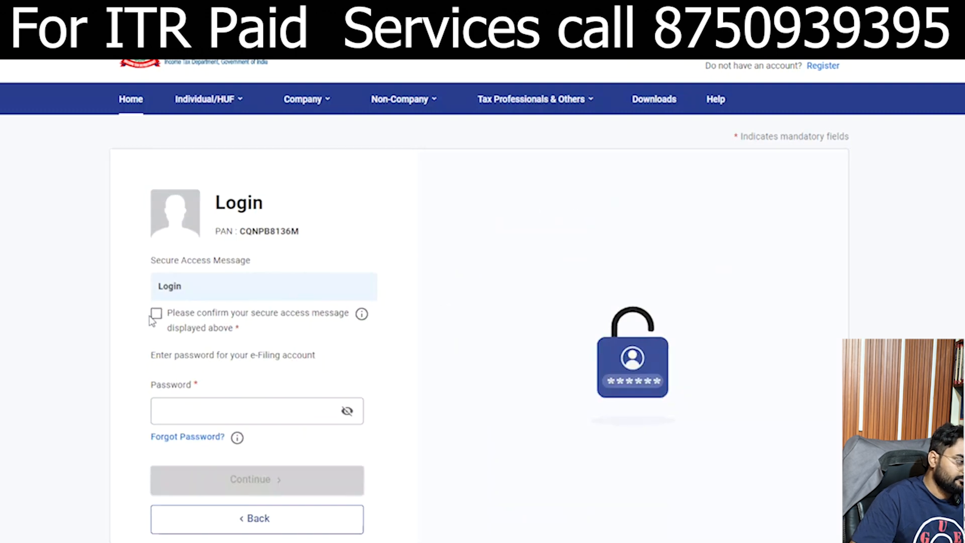
left_click(157, 324)
left_click(227, 412)
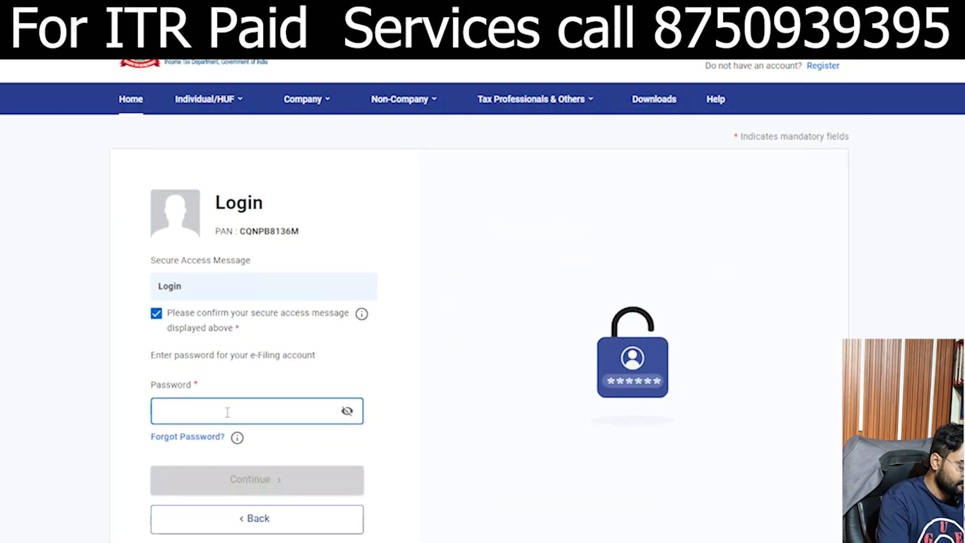
type("••")
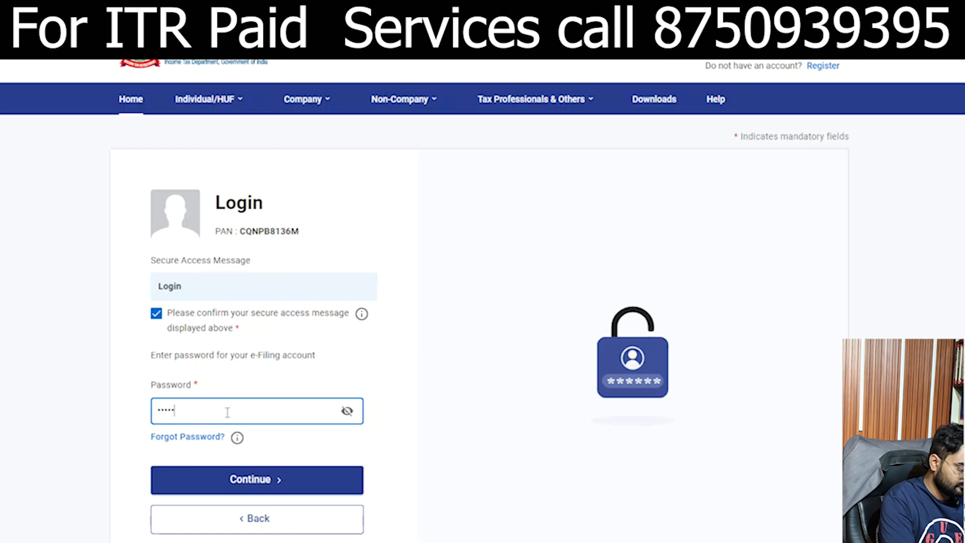
type("••••••••")
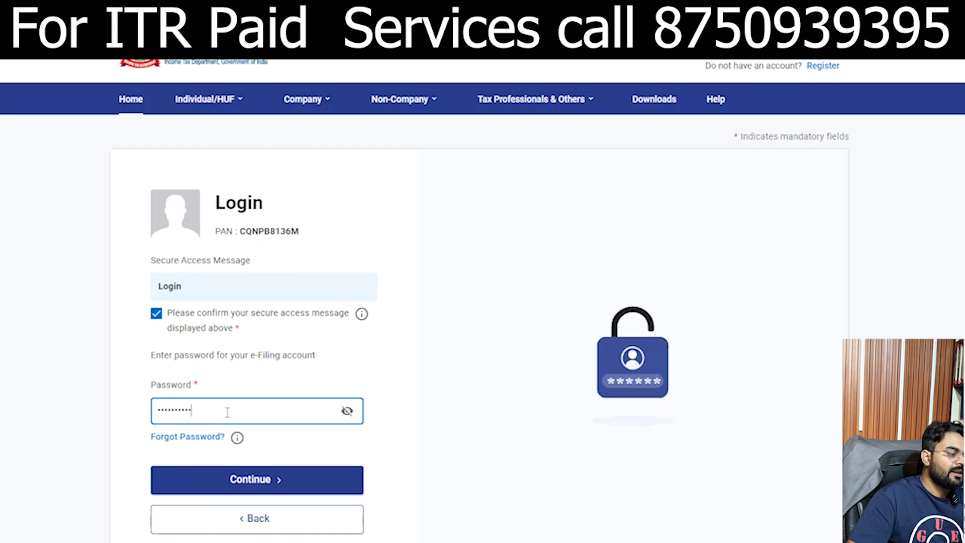
left_click(281, 482)
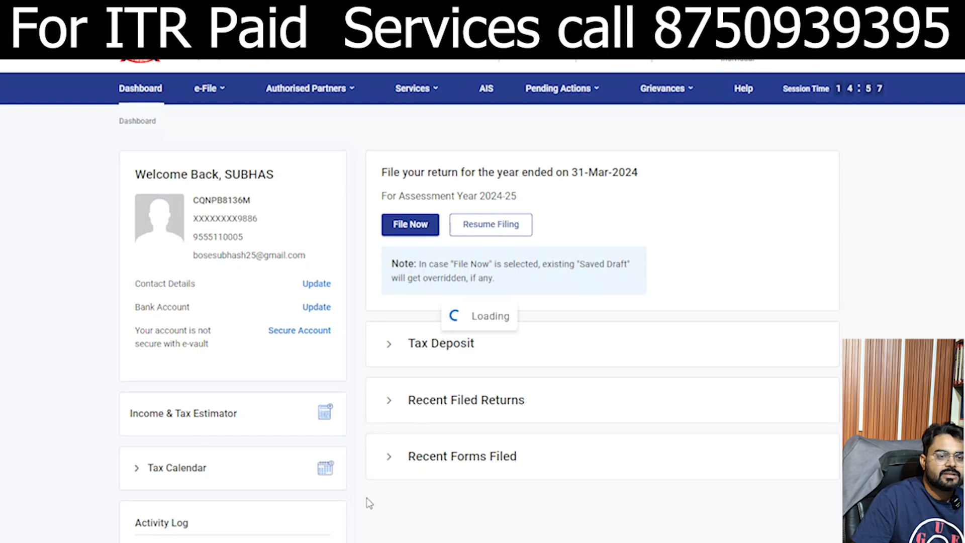
Step: Open File Income Tax Return from the e-File Income Tax Returns menu
left_click(211, 91)
mouse_move(223, 121)
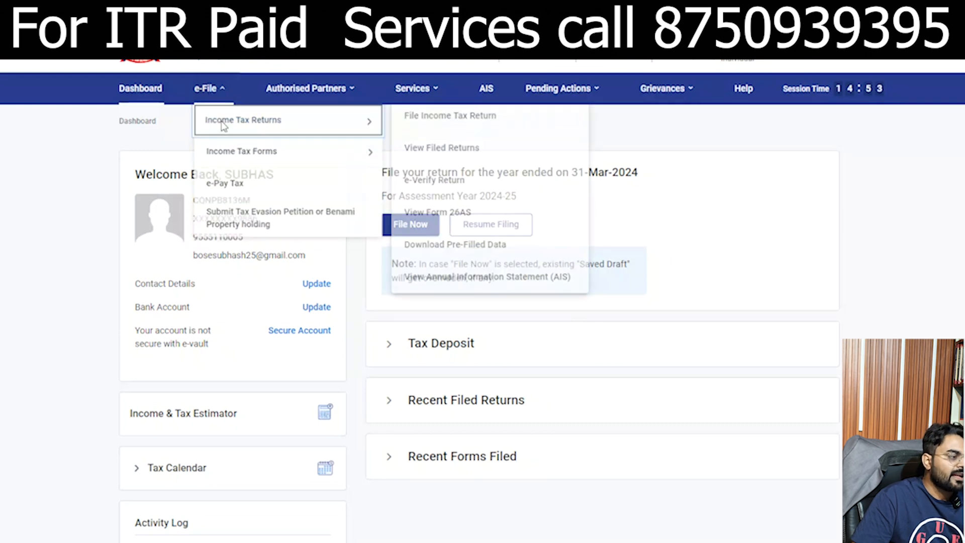
left_click(456, 120)
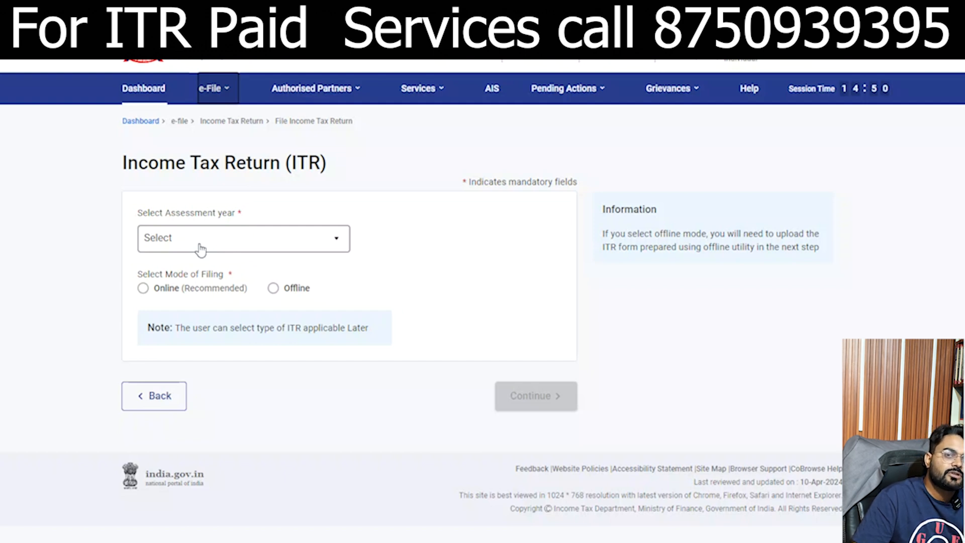
Step: Choose assessment year 2024-25 and online mode, then start a new filing as an Individual
left_click(200, 246)
left_click(216, 297)
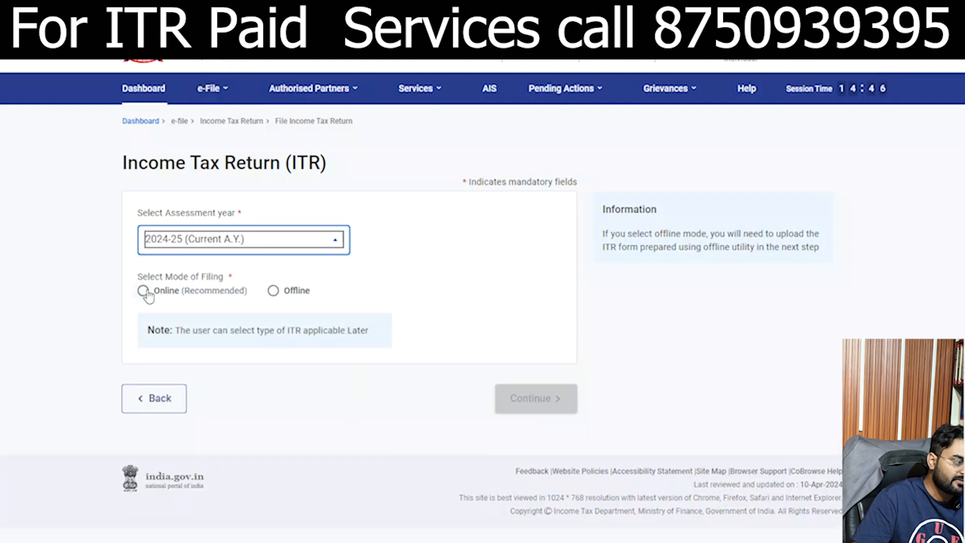
left_click(144, 292)
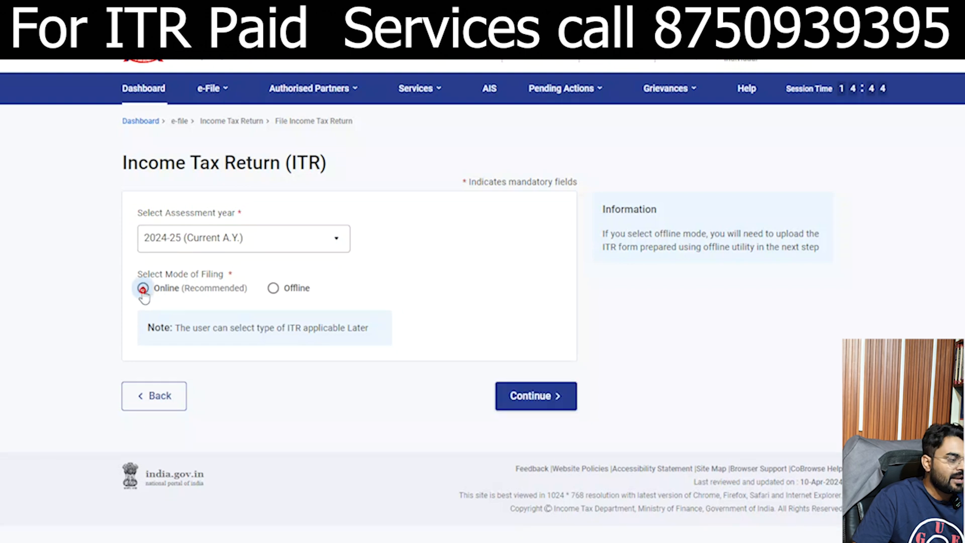
left_click(532, 401)
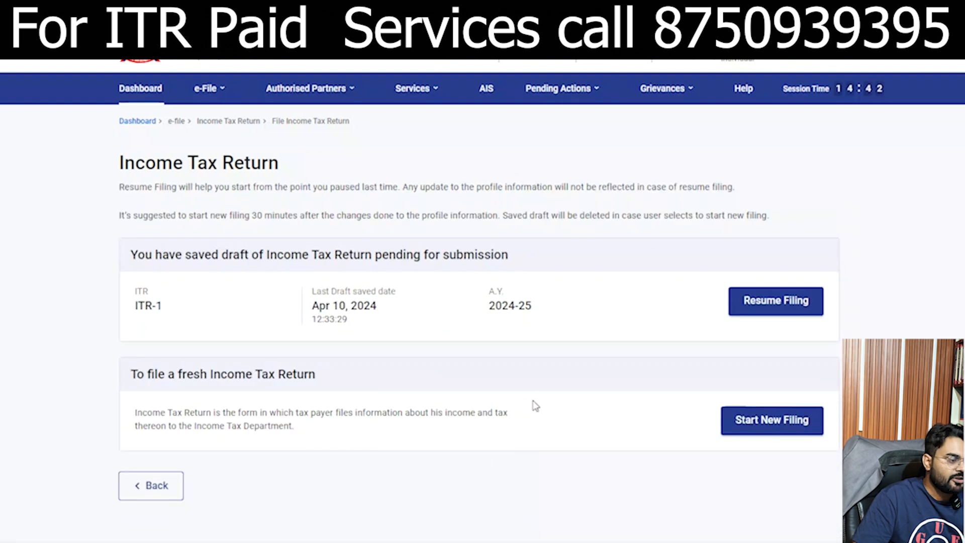
left_click(749, 427)
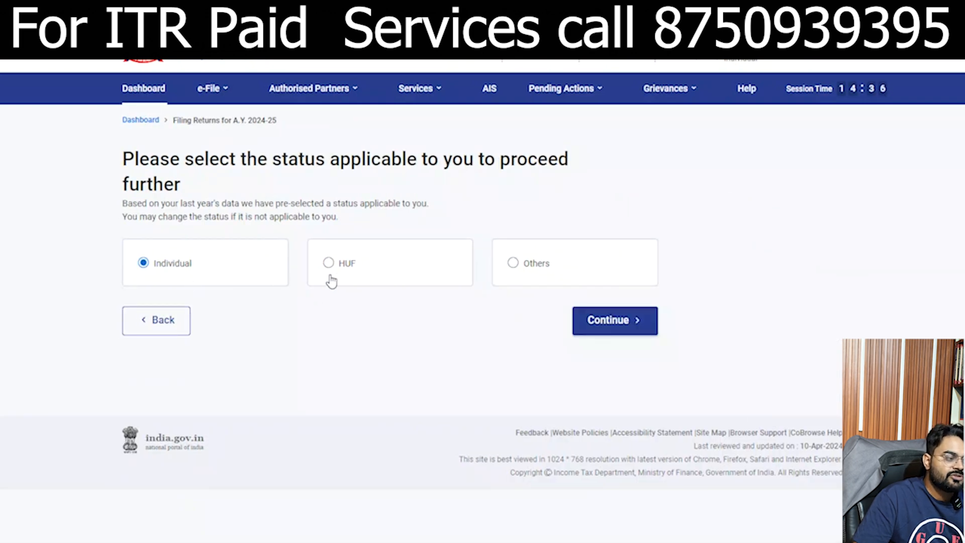
left_click(626, 325)
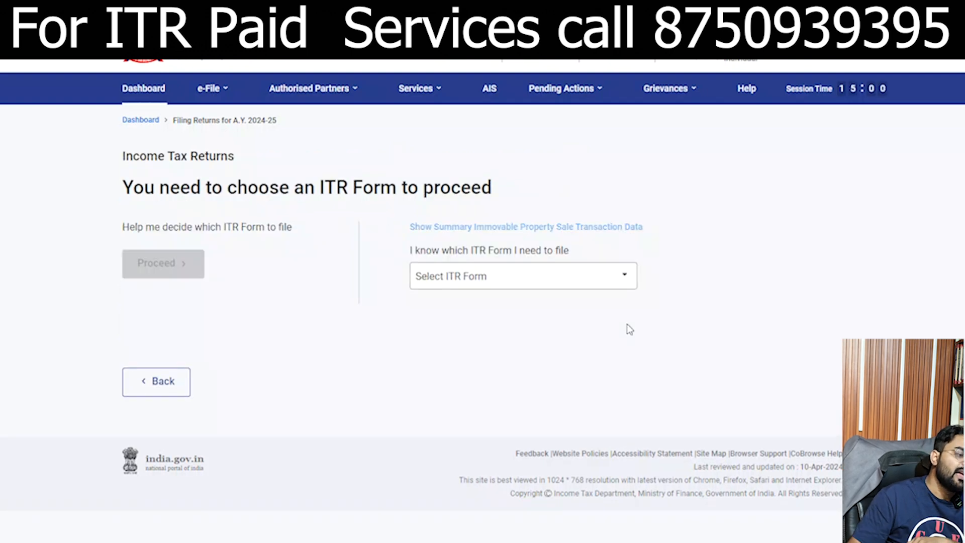
Step: Select ITR - 1 as the form, proceed with it and begin its filing steps
left_click(465, 284)
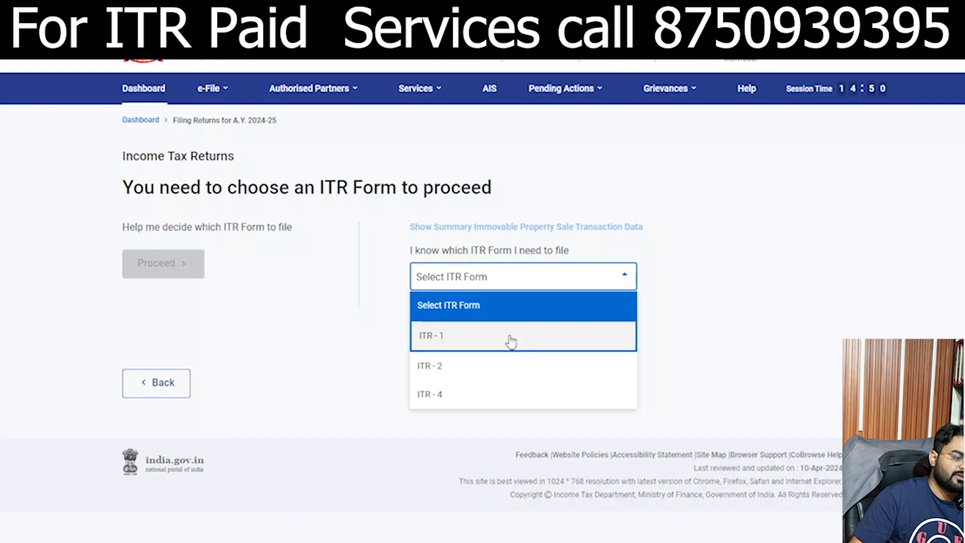
left_click(510, 338)
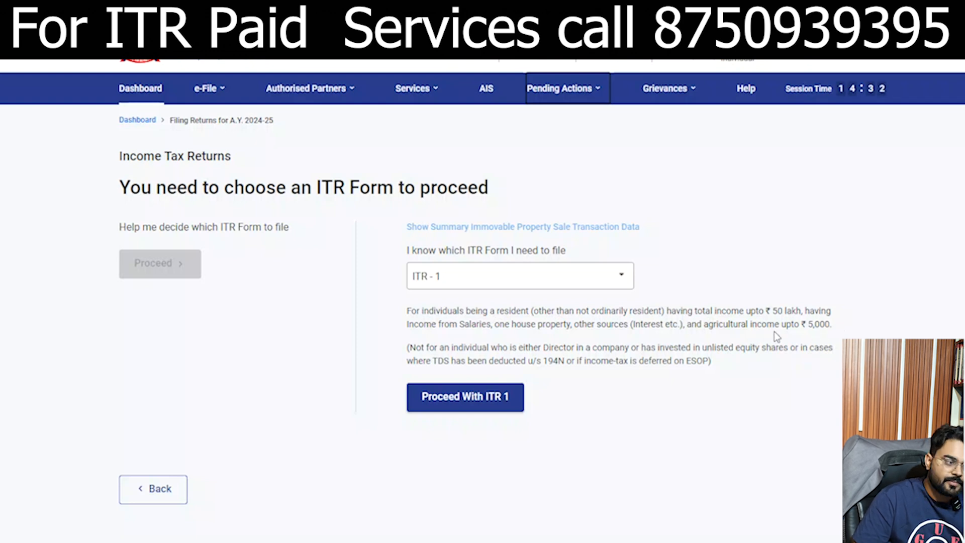
left_click(502, 408)
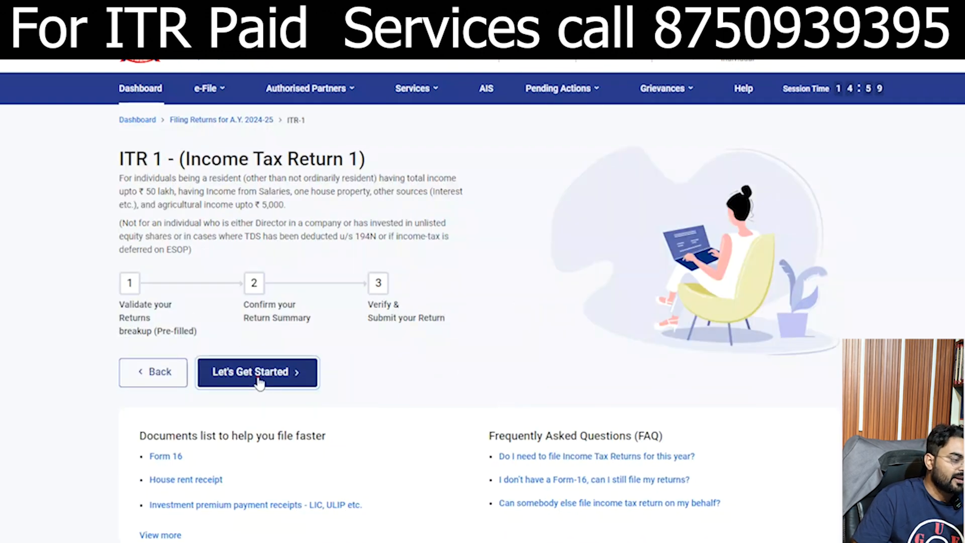
left_click(257, 377)
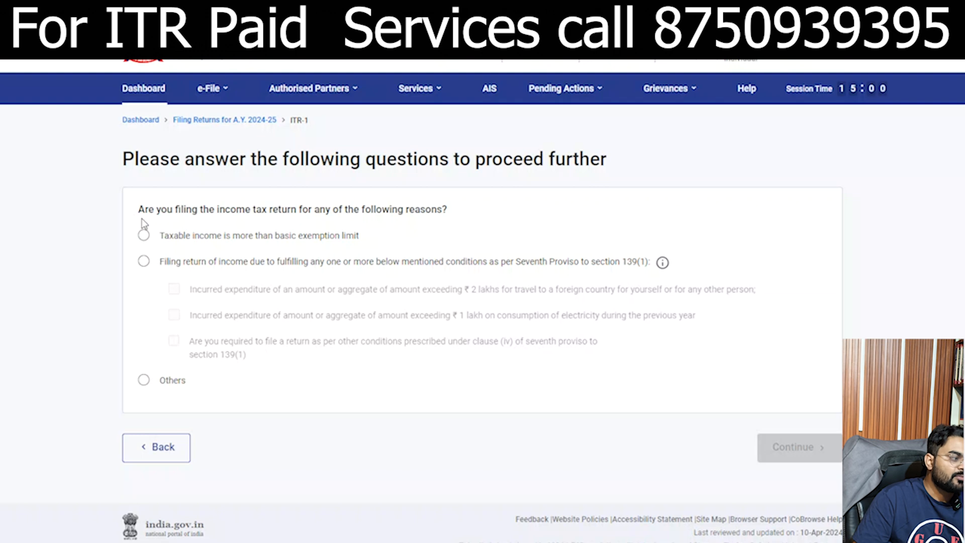
Step: Choose Others as the reason for filing and continue past the information notice
left_click_drag(263, 209, 431, 211)
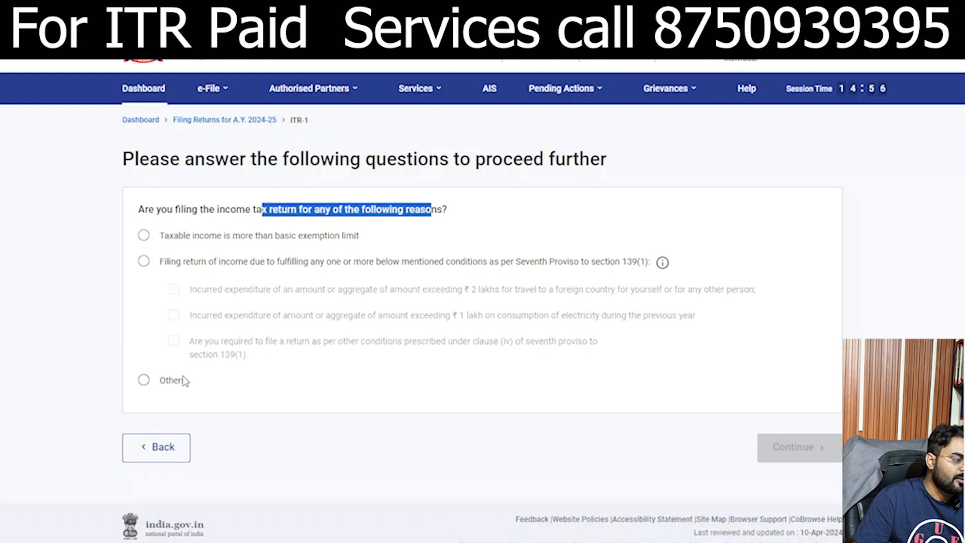
left_click(144, 384)
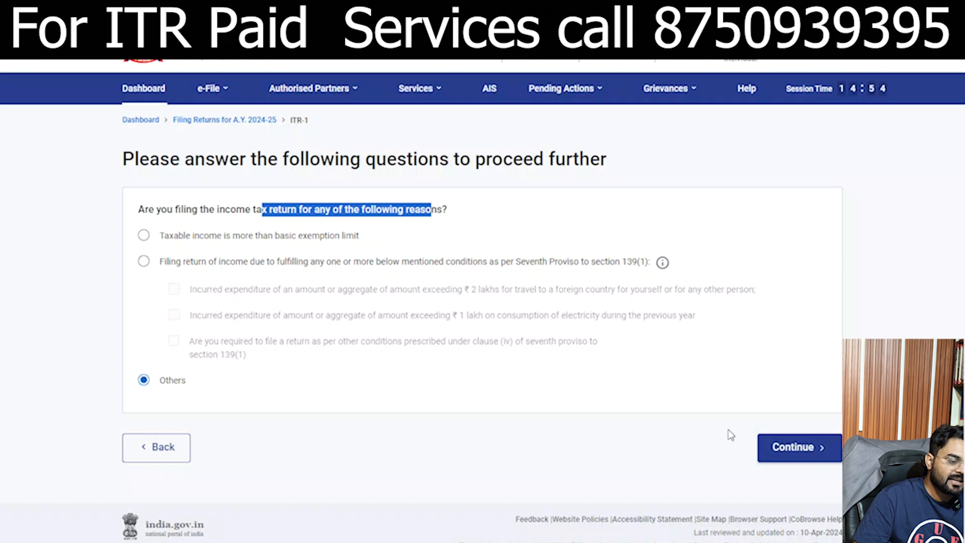
left_click(769, 451)
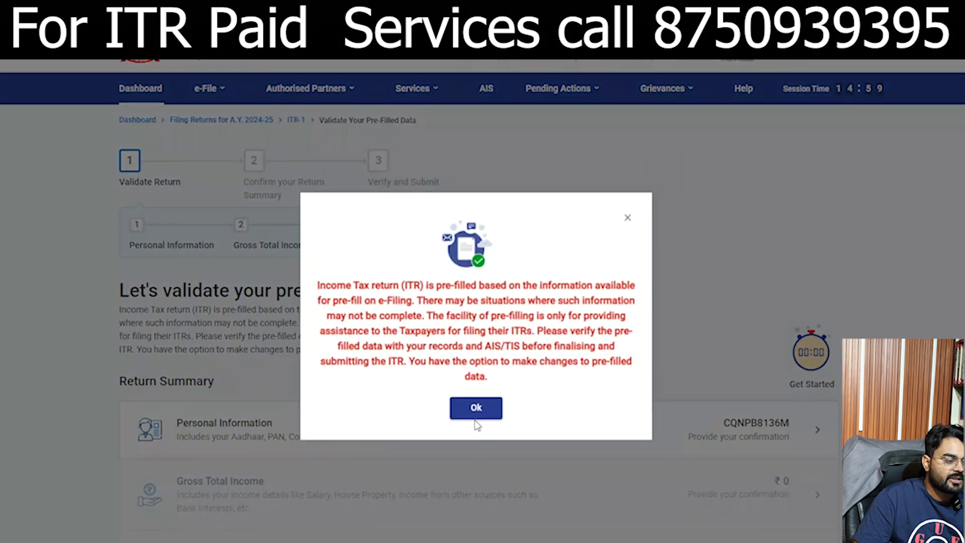
left_click(476, 408)
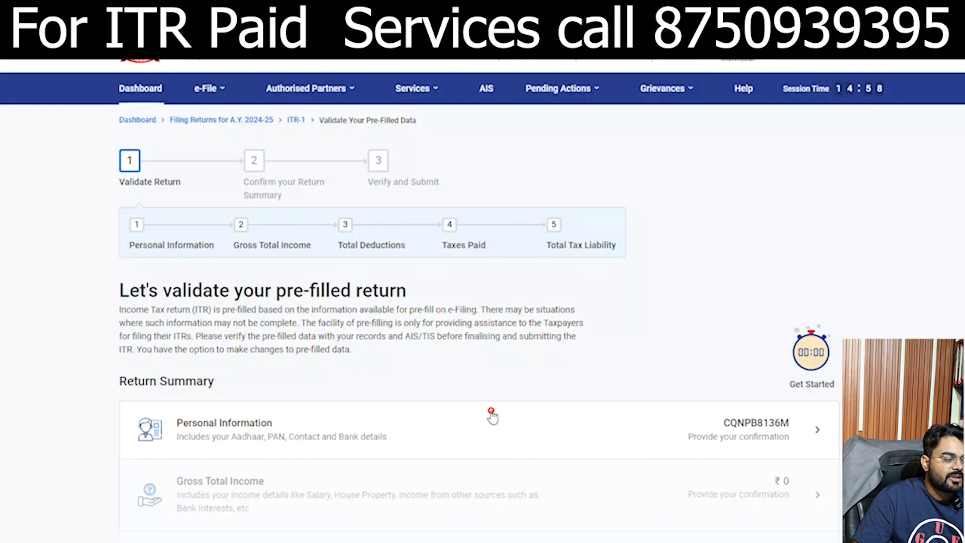
Step: In Personal Information, set Nature of Employment to Others
left_click(729, 438)
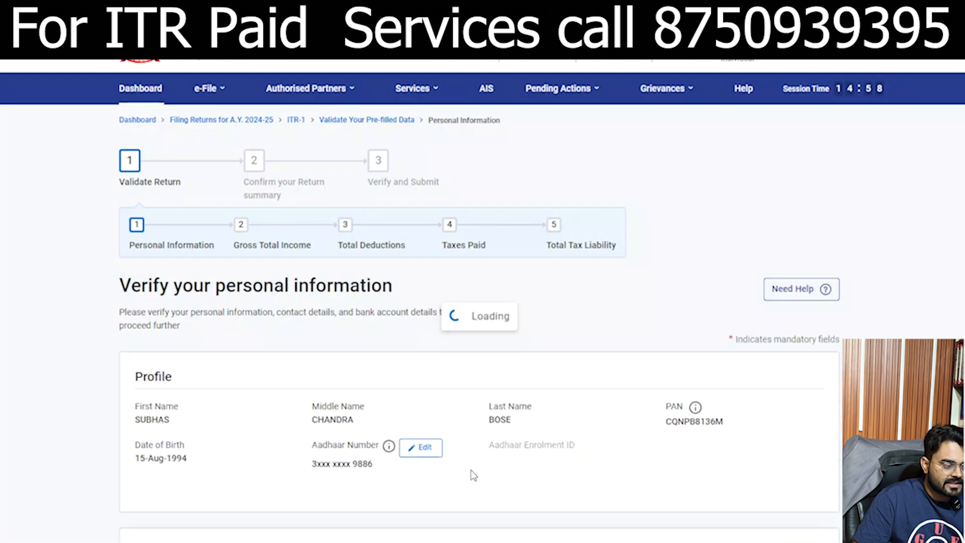
scroll(387, 392, "down", 5)
scroll(324, 251, "up", 4)
scroll(327, 302, "up", 1)
scroll(370, 405, "down", 10)
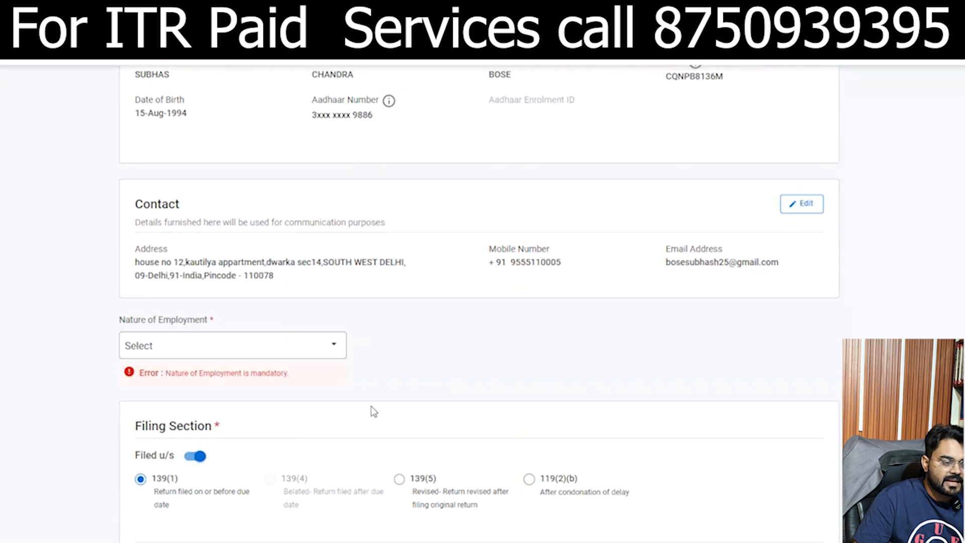
scroll(373, 259, "up", 5)
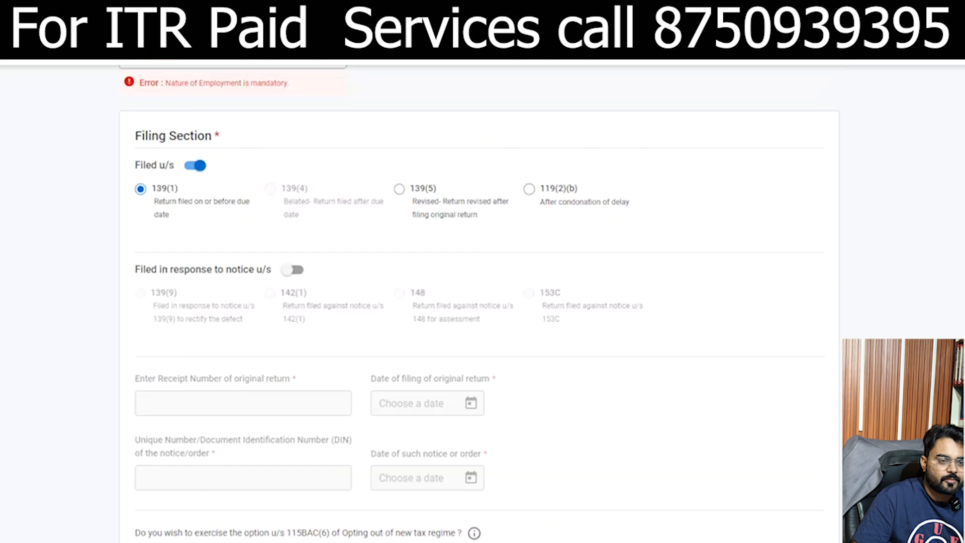
left_click(191, 240)
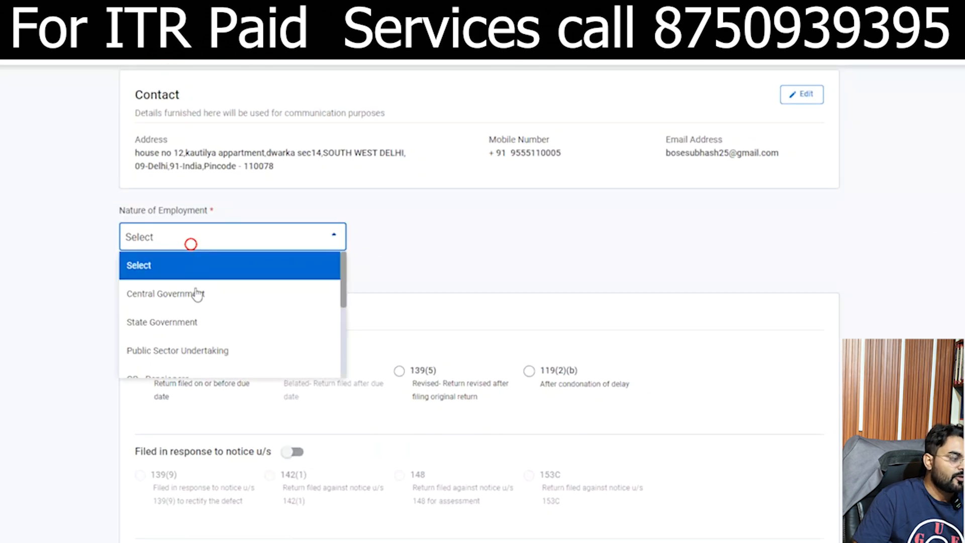
left_click_drag(344, 283, 327, 360)
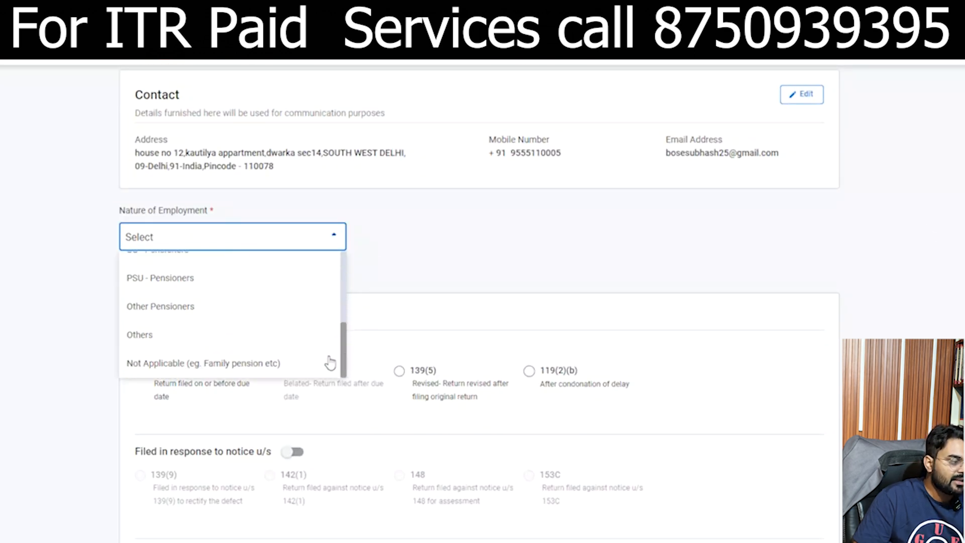
left_click(214, 335)
left_click(854, 306)
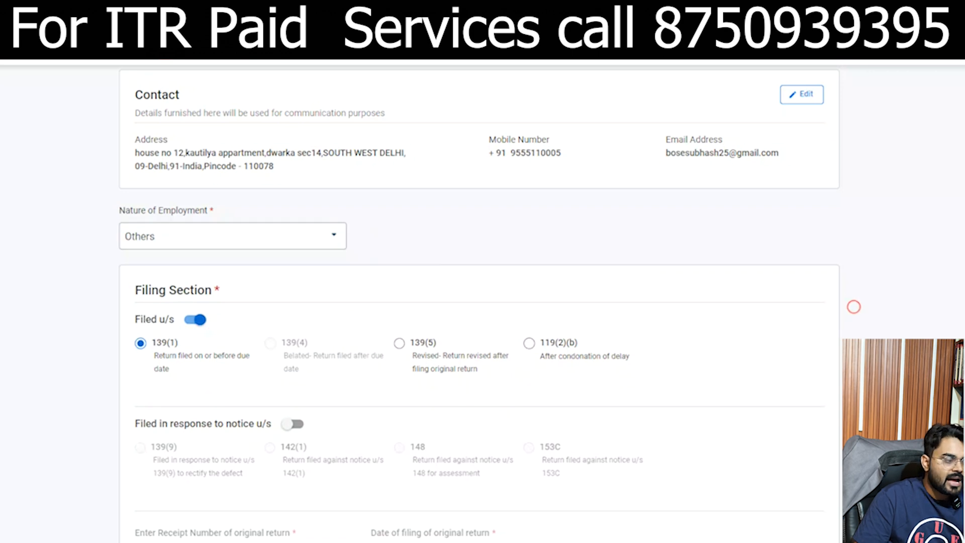
Step: Confirm the Personal Information details and return to the return summary
scroll(853, 307, "down", 3)
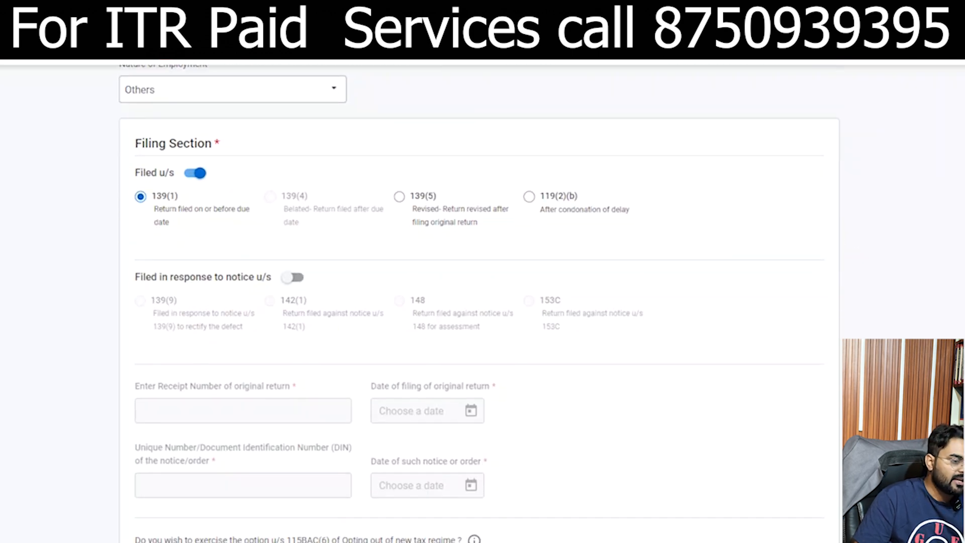
scroll(478, 304, "down", 8)
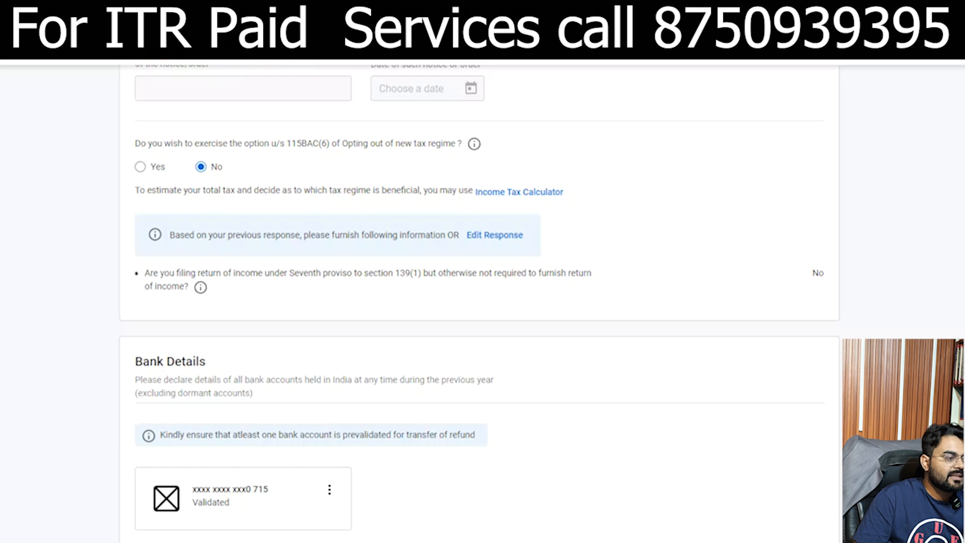
scroll(480, 304, "down", 1)
scroll(480, 304, "down", 2)
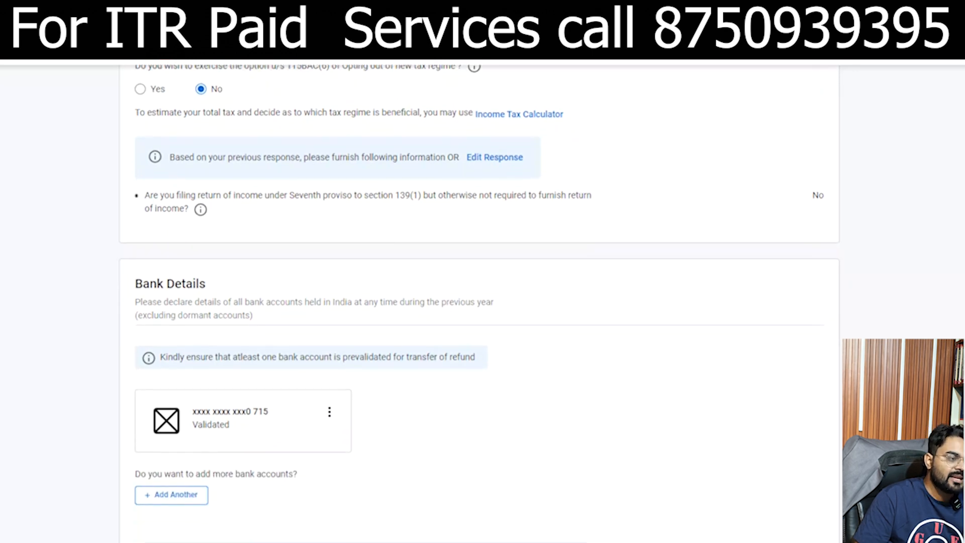
scroll(480, 304, "down", 1)
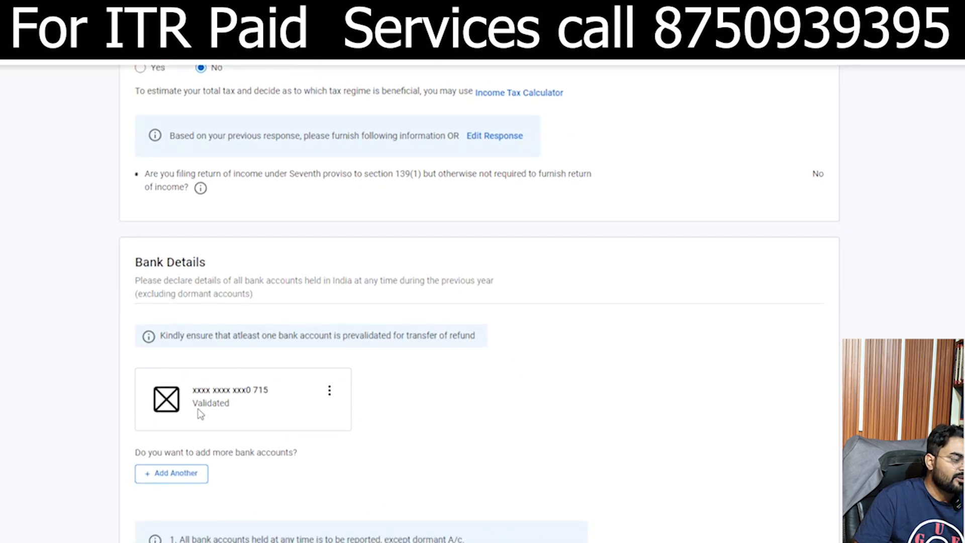
scroll(291, 528, "down", 2)
scroll(480, 304, "down", 5)
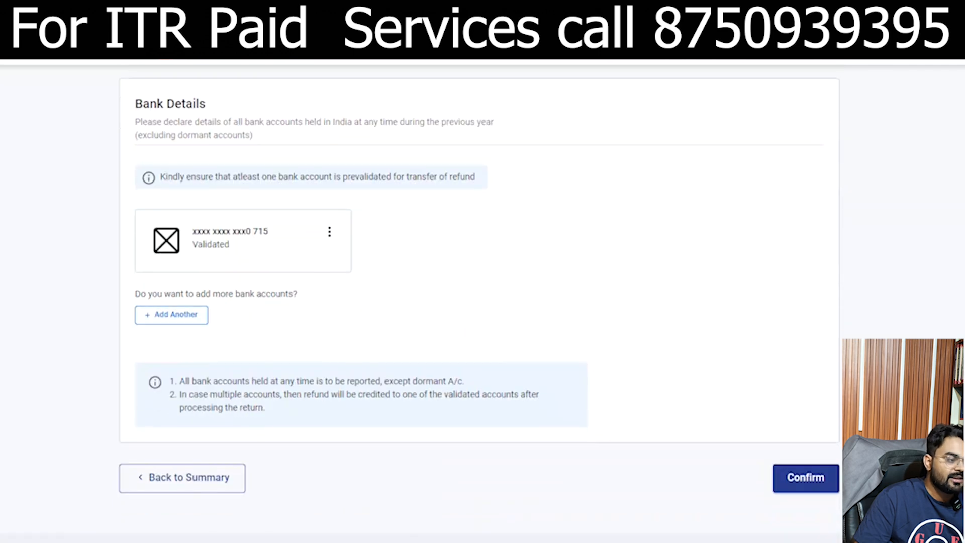
left_click(826, 479)
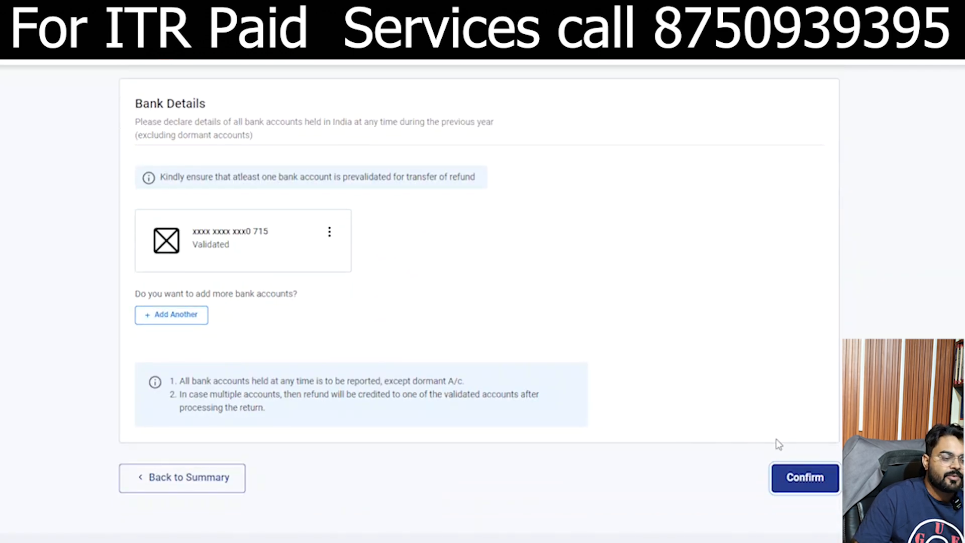
left_click(802, 477)
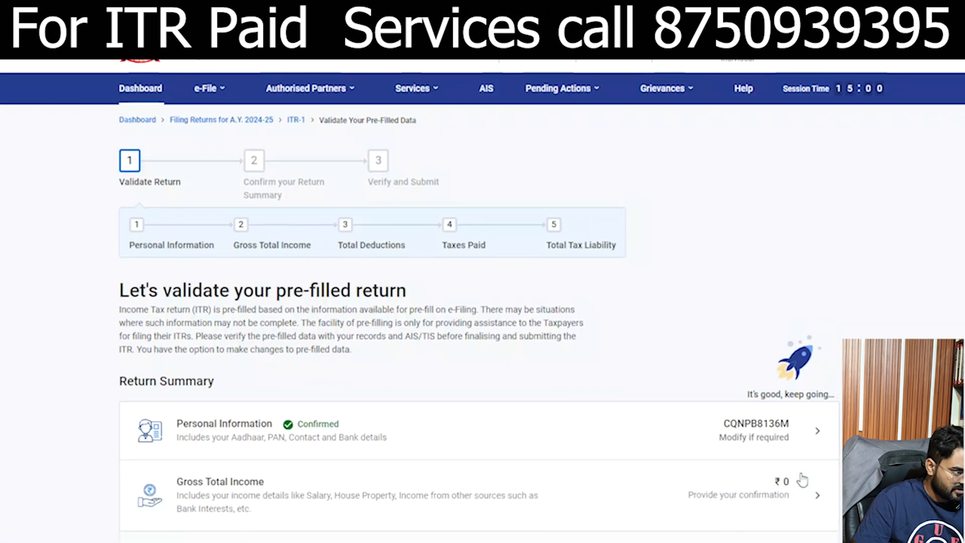
Step: Open the Gross Total Income section and skip its salary exemption questions, answering Yes
scroll(478, 330, "down", 4)
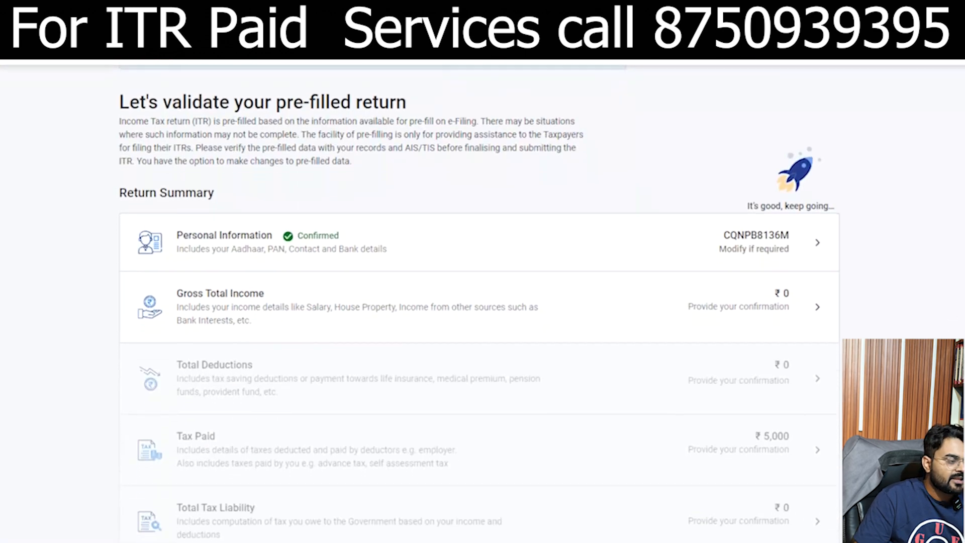
left_click(248, 312)
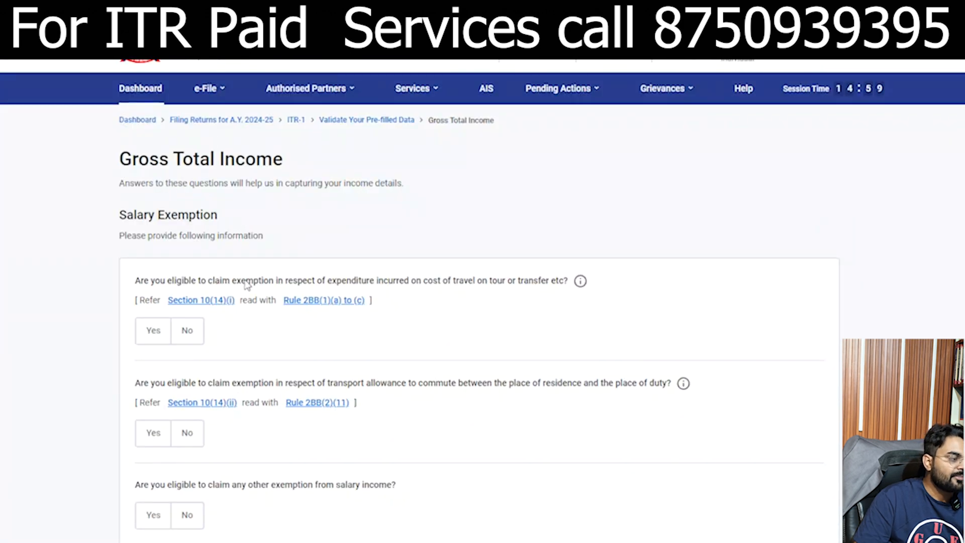
scroll(483, 301, "down", 3)
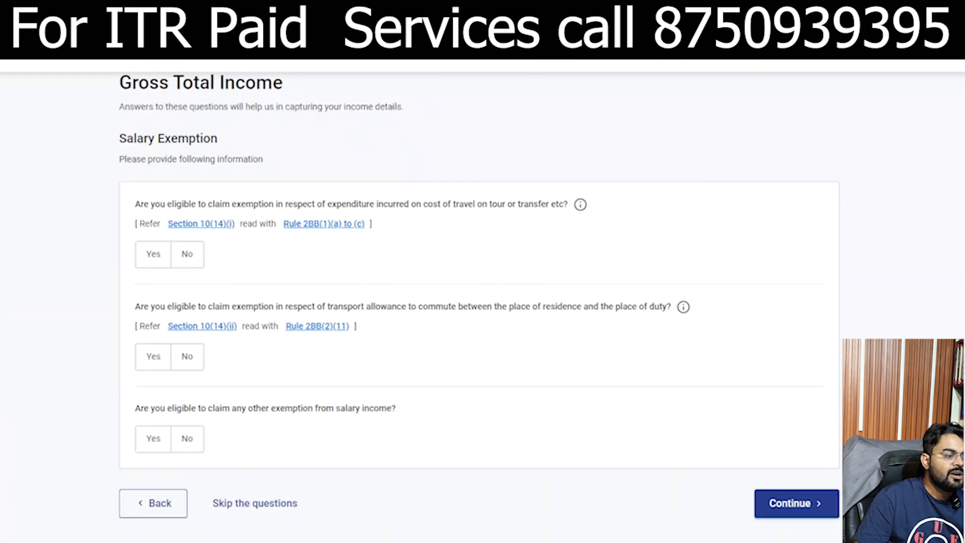
left_click(269, 435)
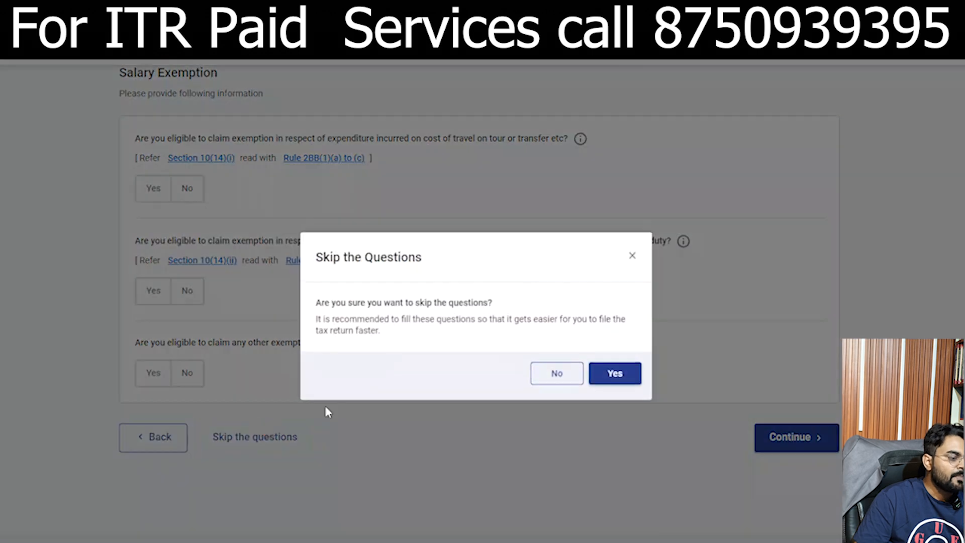
left_click(617, 372)
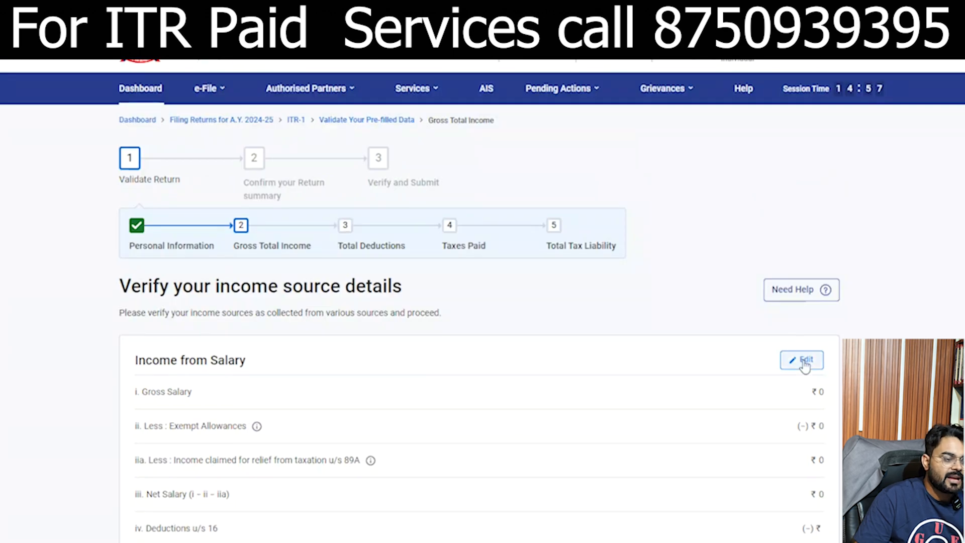
Step: Enter a salary of ₹2,40,000 under section 17(1) in Income from Salary
left_click(803, 360)
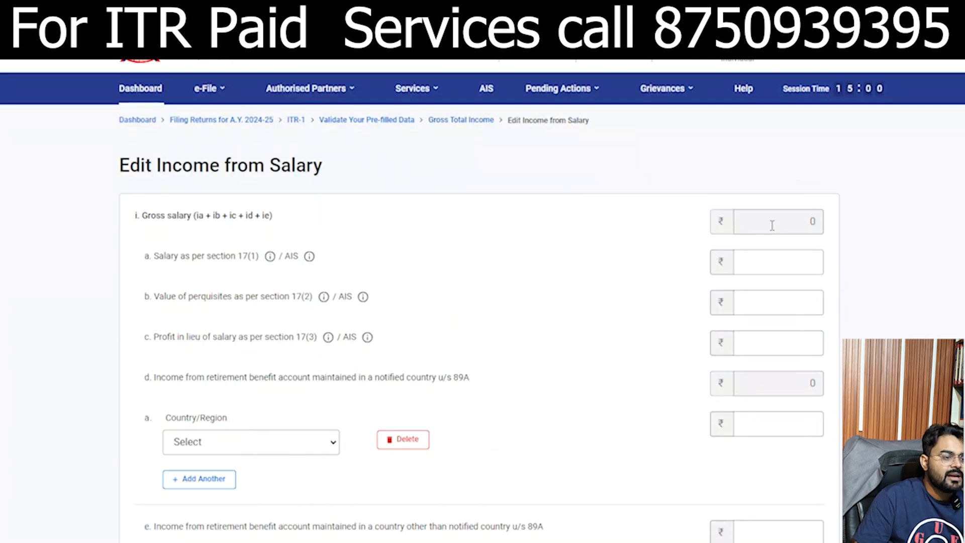
left_click(802, 259)
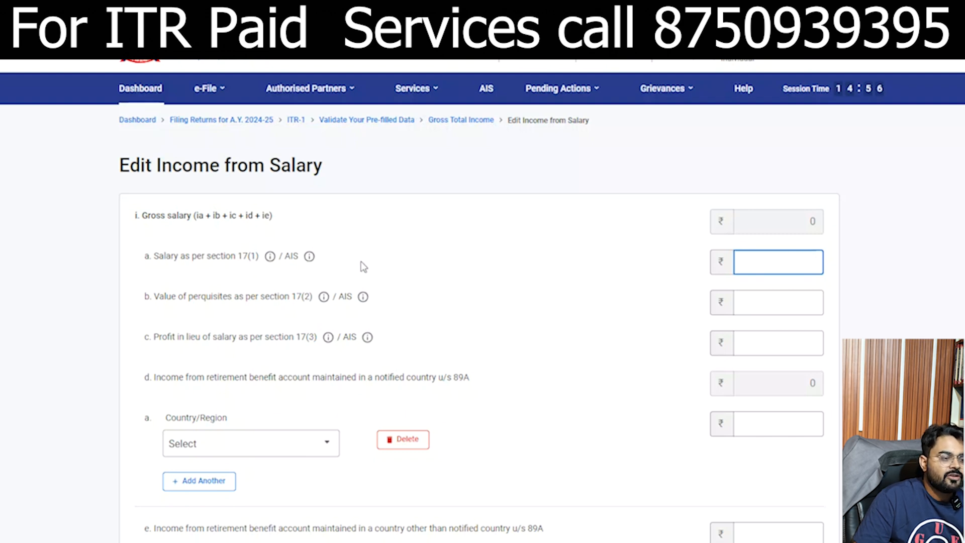
left_click(790, 258)
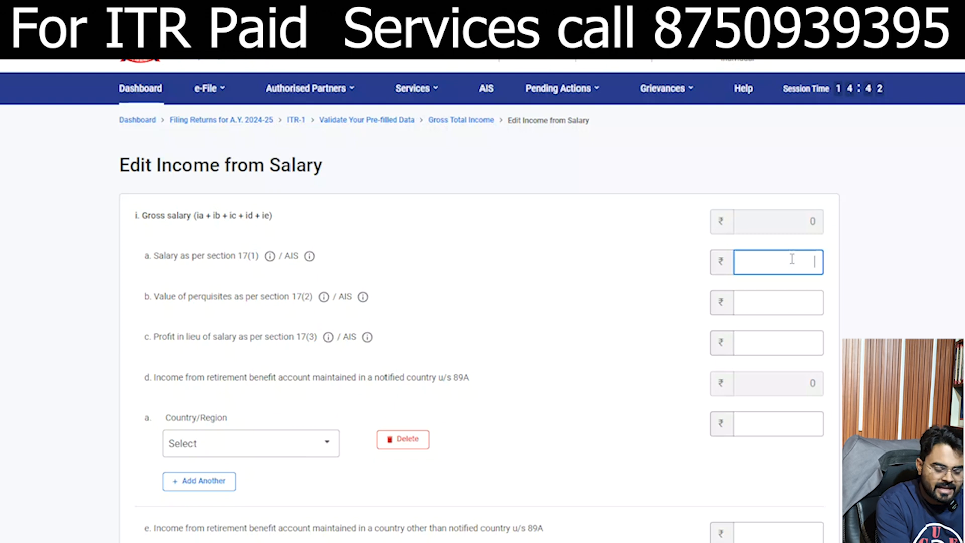
type("00")
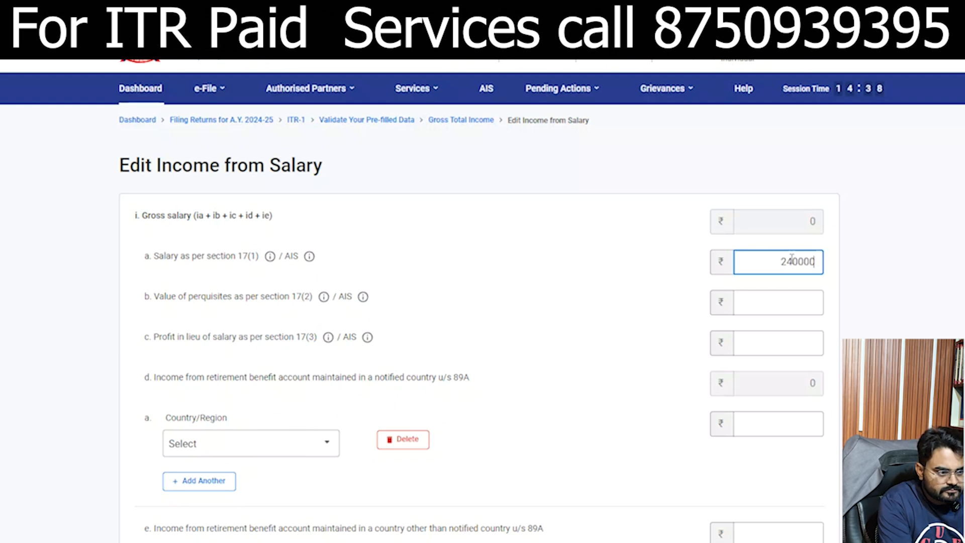
type("0")
left_click(840, 280)
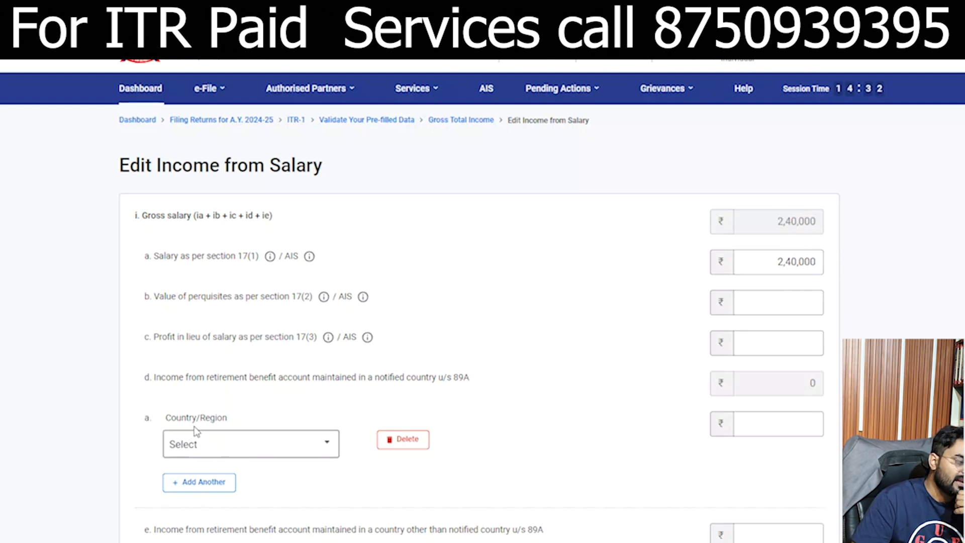
Step: Delete the empty Country/Region and exempt allowance rows, then save the salary income
left_click(411, 439)
left_click(578, 364)
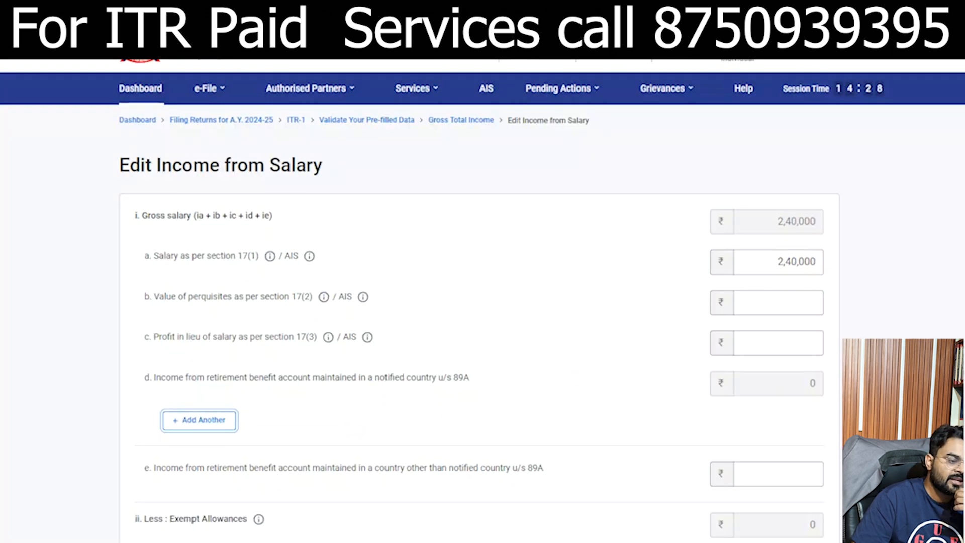
scroll(482, 302, "down", 5)
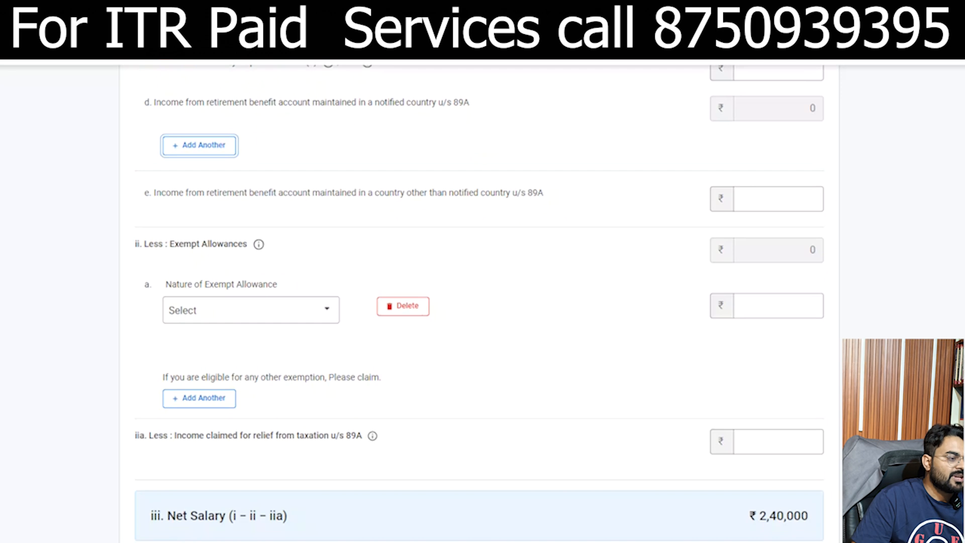
left_click(407, 307)
left_click(606, 371)
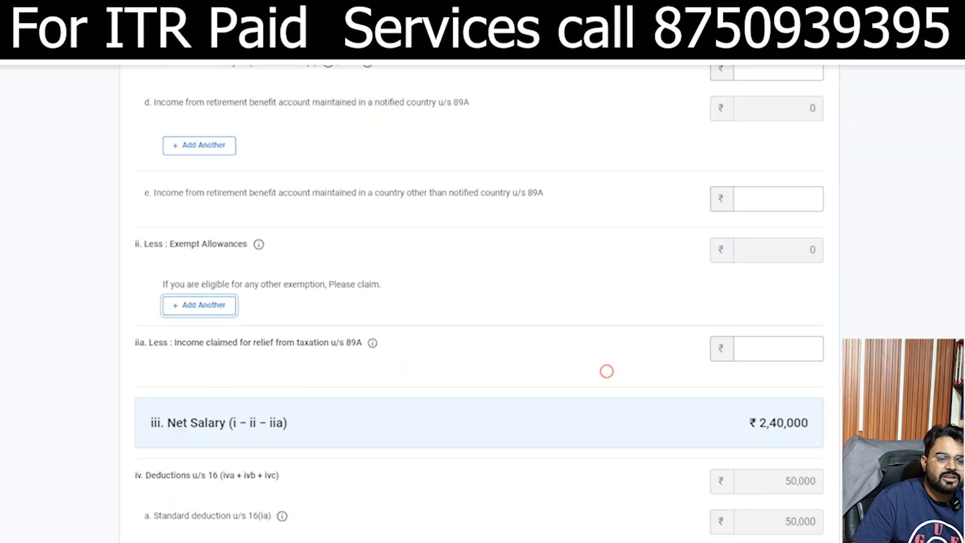
scroll(607, 371, "down", 3)
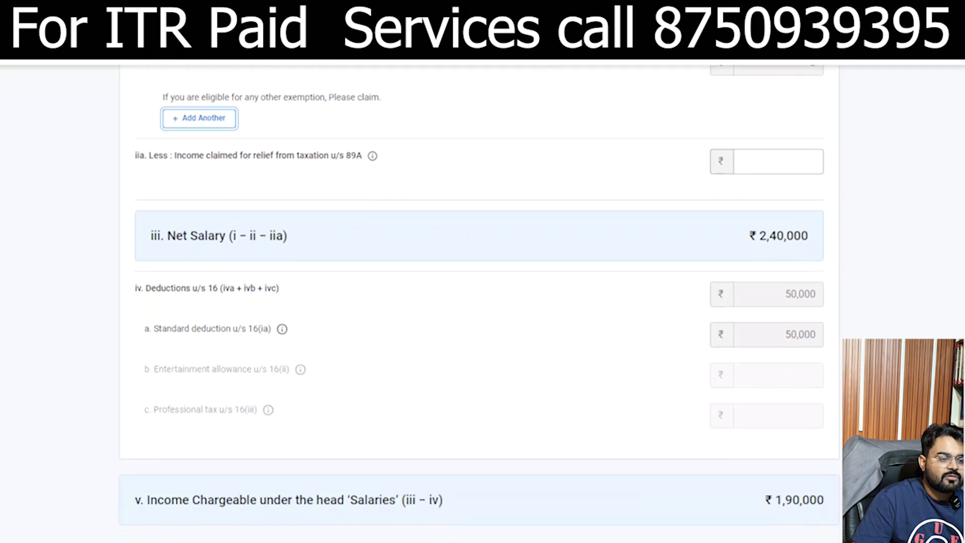
scroll(607, 371, "down", 1)
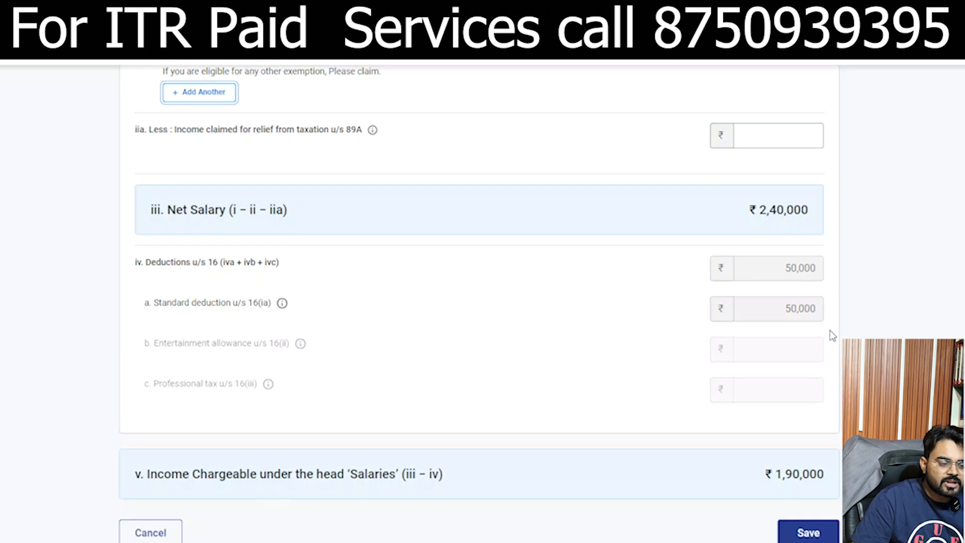
left_click(759, 474)
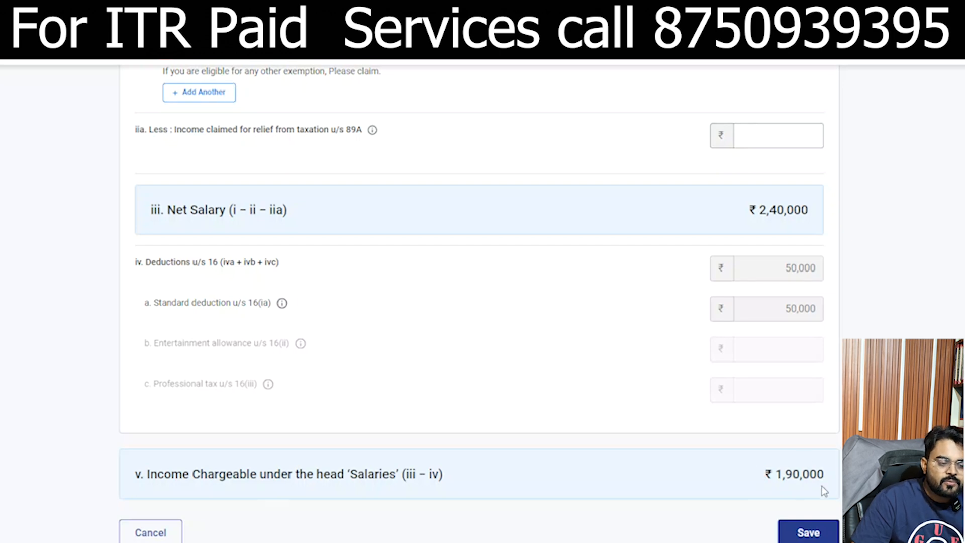
left_click(814, 533)
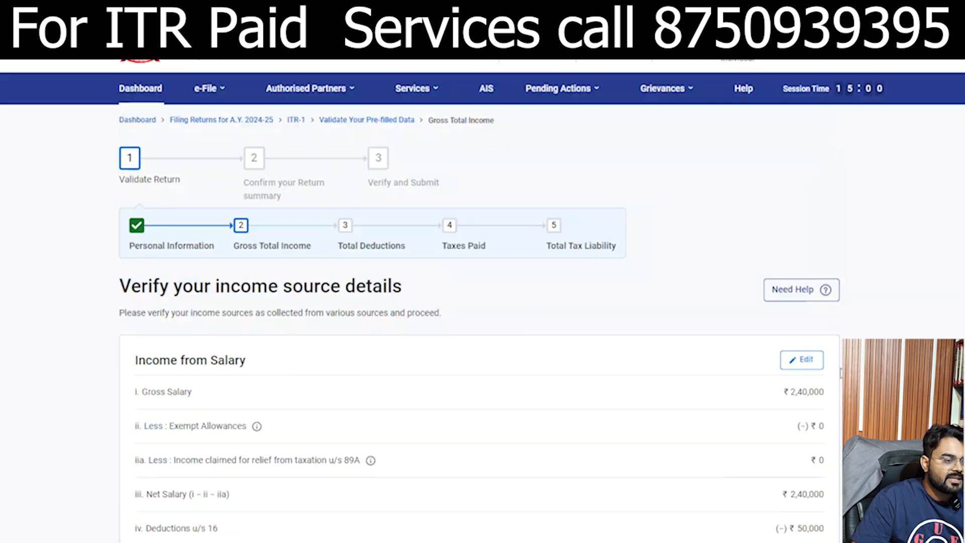
Step: Confirm Gross Total Income of ₹1,90,000, then skip the Total Deductions questions
scroll(479, 301, "down", 10)
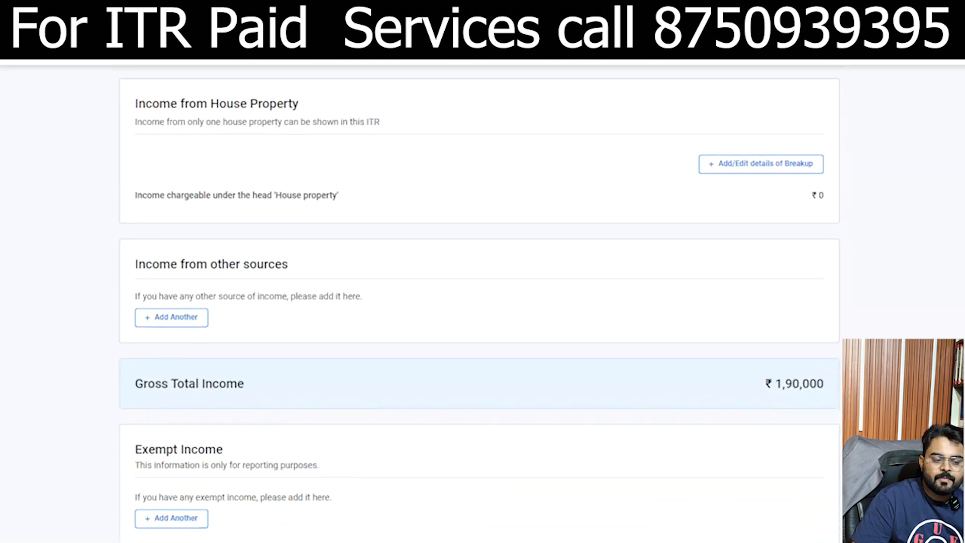
left_click(818, 476)
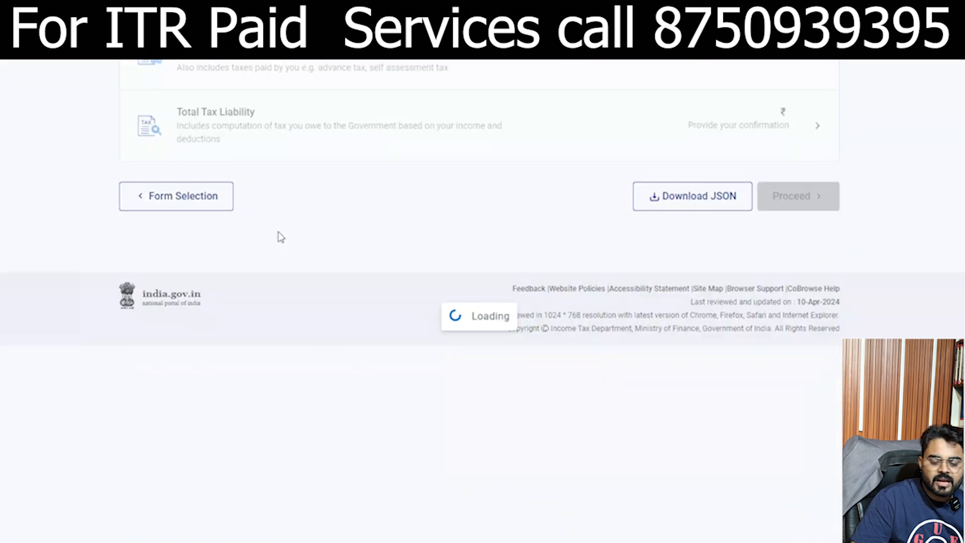
scroll(252, 337, "down", 5)
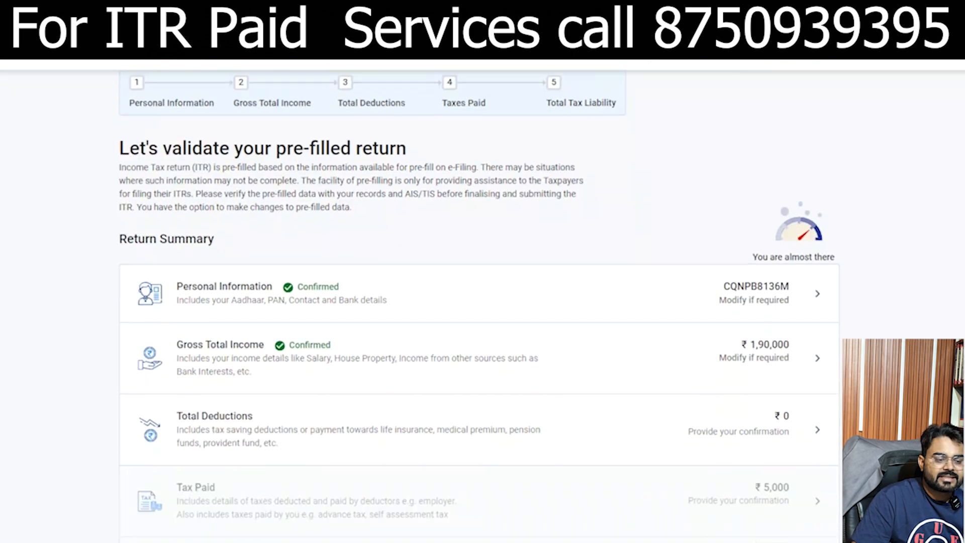
left_click(227, 294)
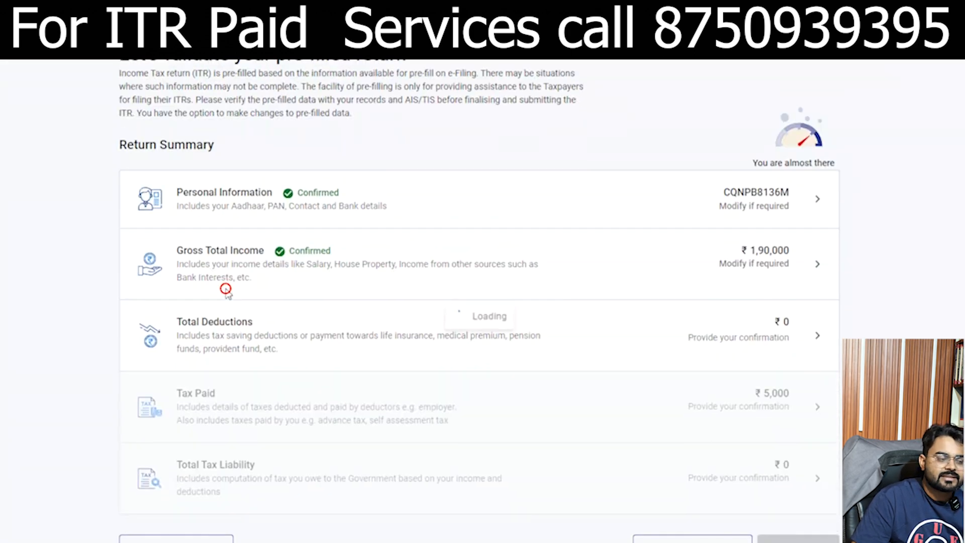
left_click(240, 338)
left_click(634, 377)
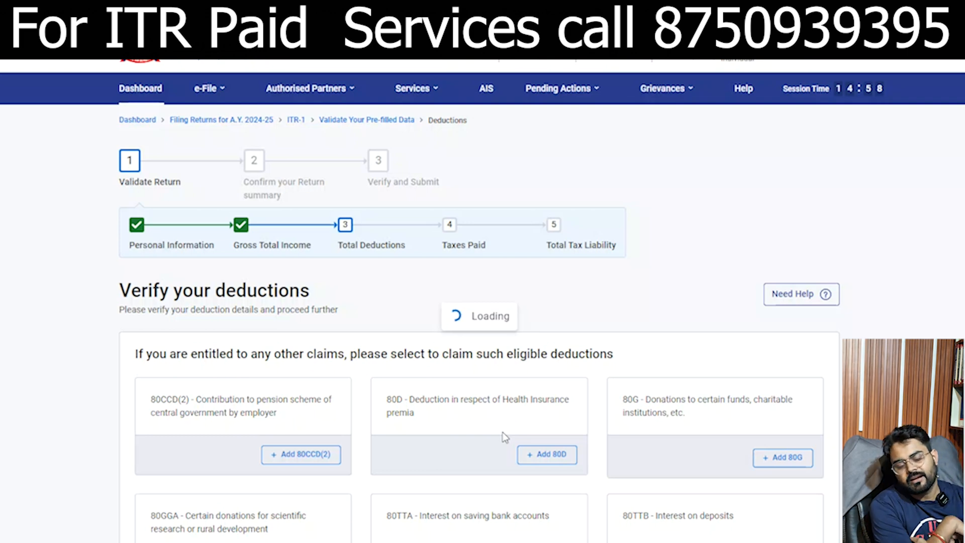
Step: Confirm Total Deductions of ₹0 on the Verify your deductions page
scroll(505, 437, "down", 4)
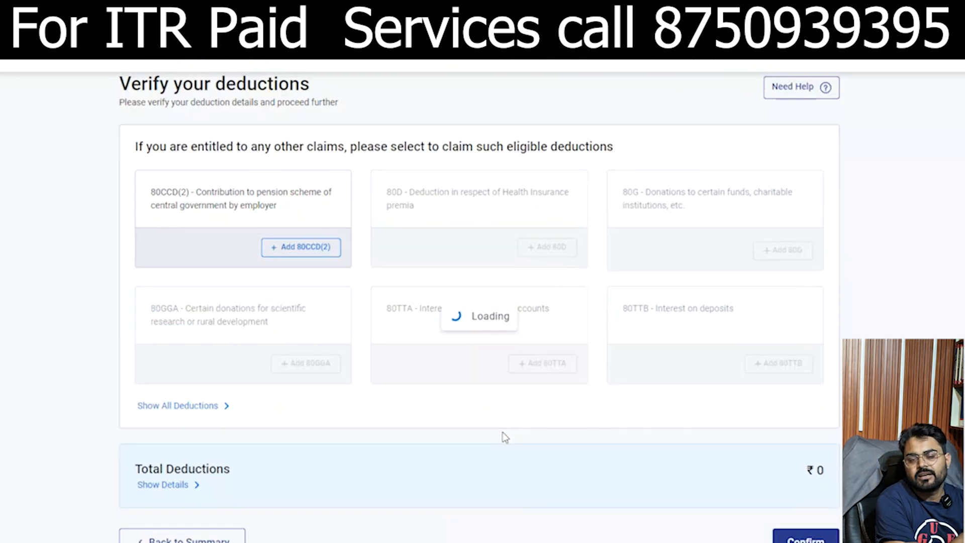
scroll(504, 436, "up", 4)
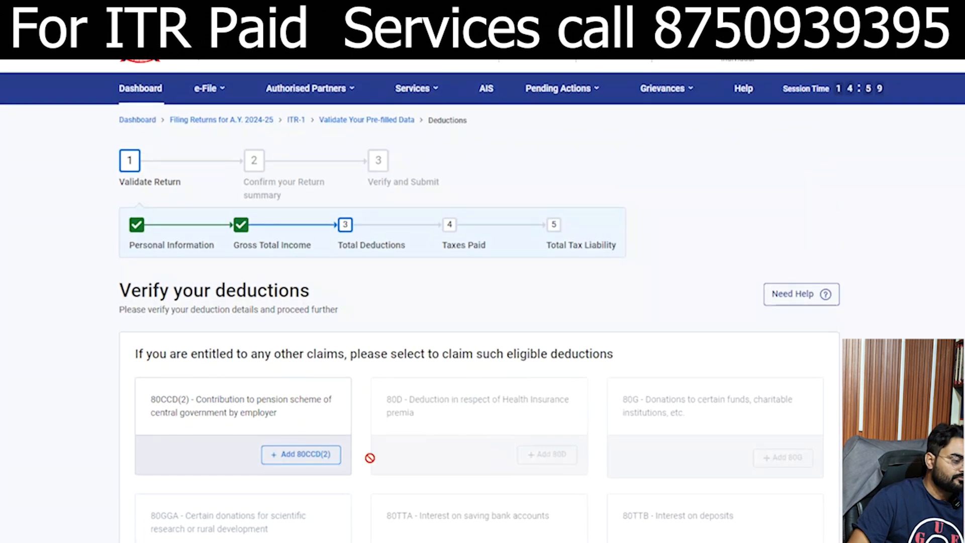
scroll(503, 301, "down", 2)
scroll(480, 301, "down", 4)
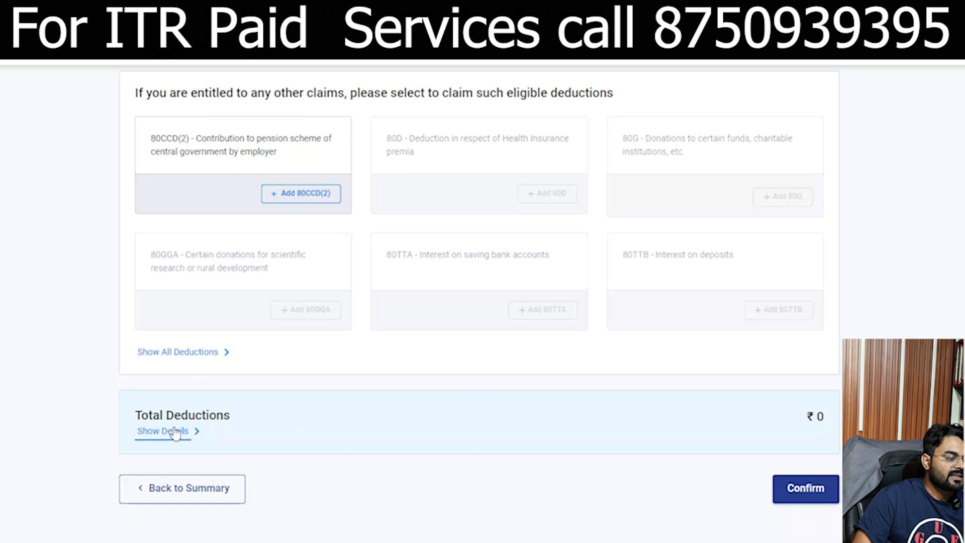
left_click(806, 482)
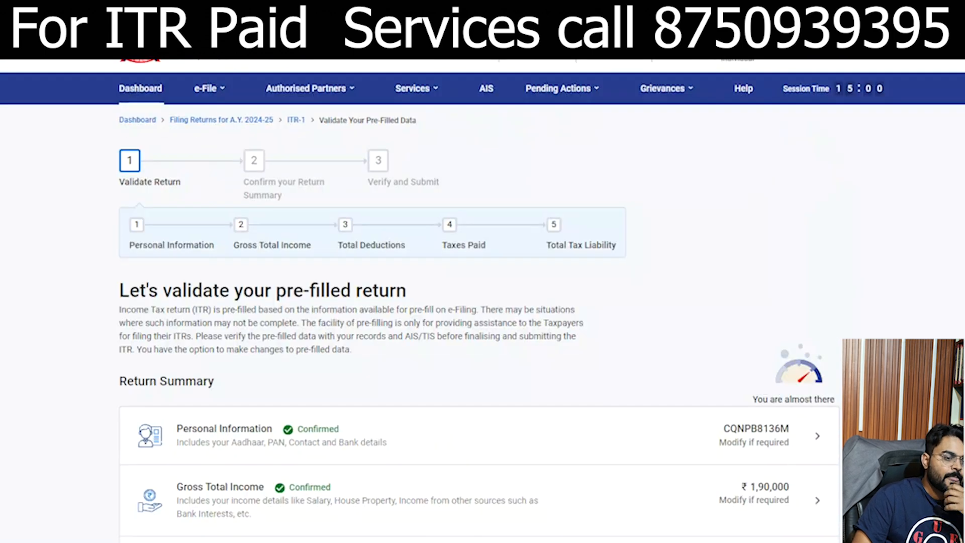
Step: Open View Form 26AS from the e-File Income Tax Returns menu
scroll(483, 301, "down", 4)
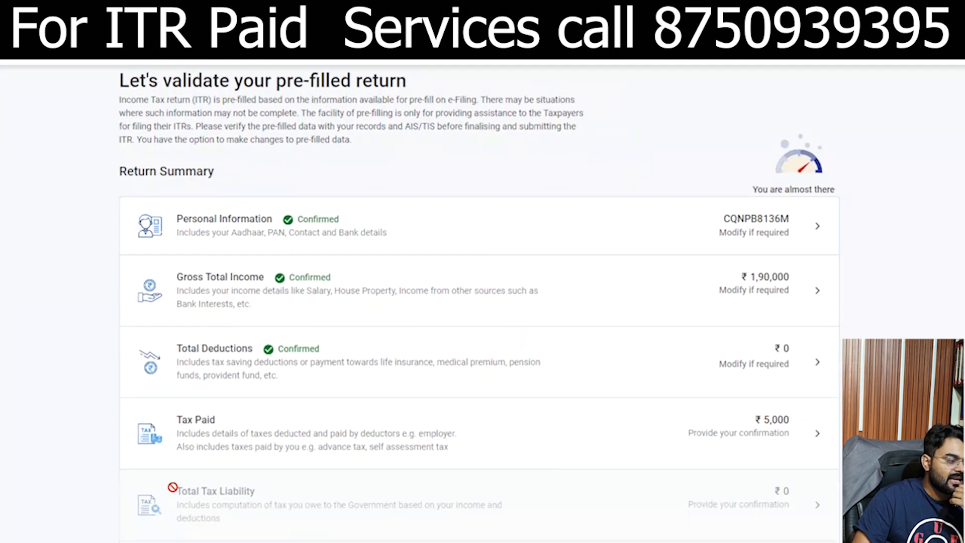
scroll(482, 302, "up", 4)
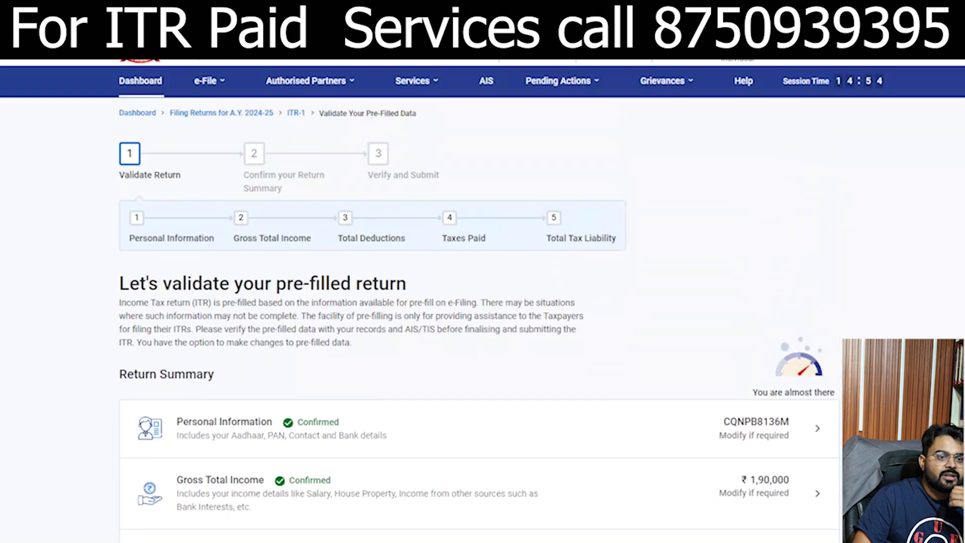
left_click(209, 89)
mouse_move(216, 121)
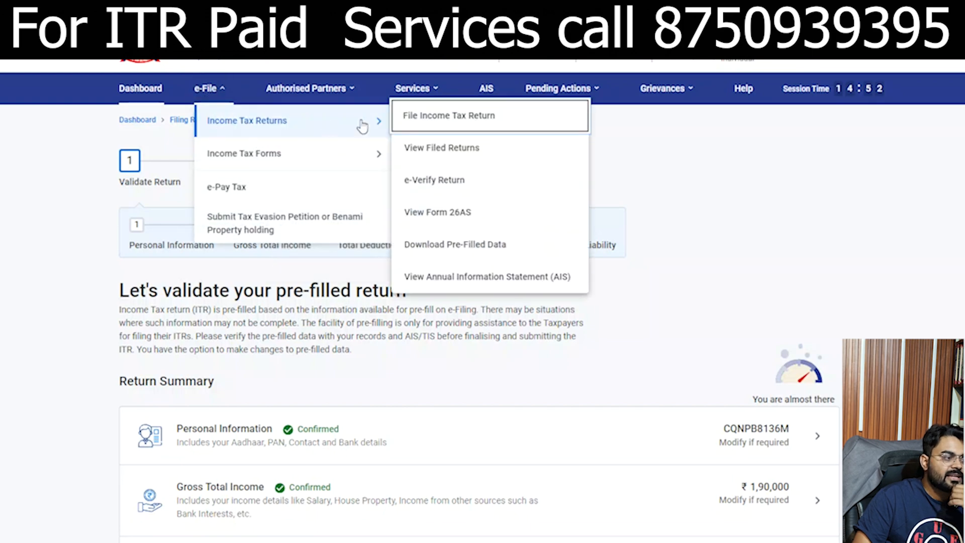
left_click(463, 211)
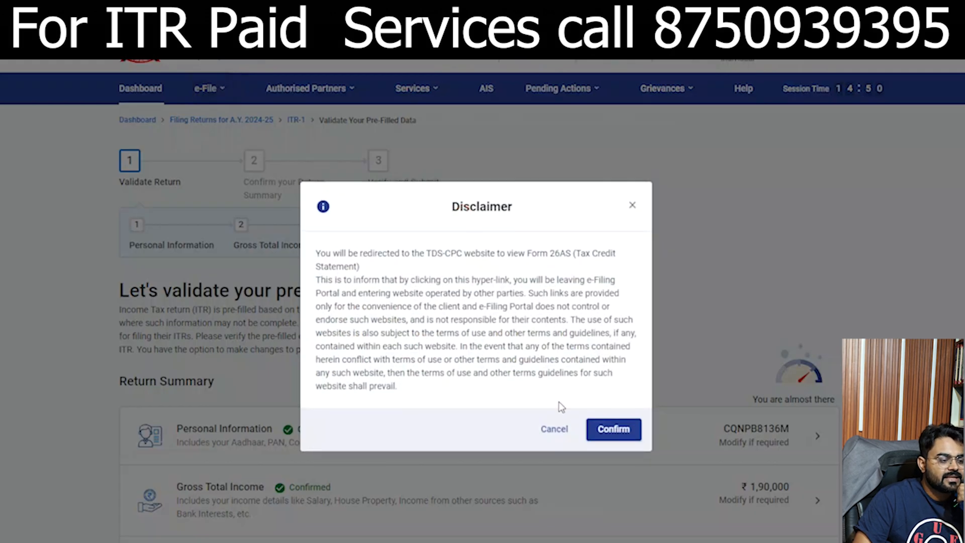
Step: Accept the redirect to TRACES, agree to the usage terms and proceed
left_click(611, 429)
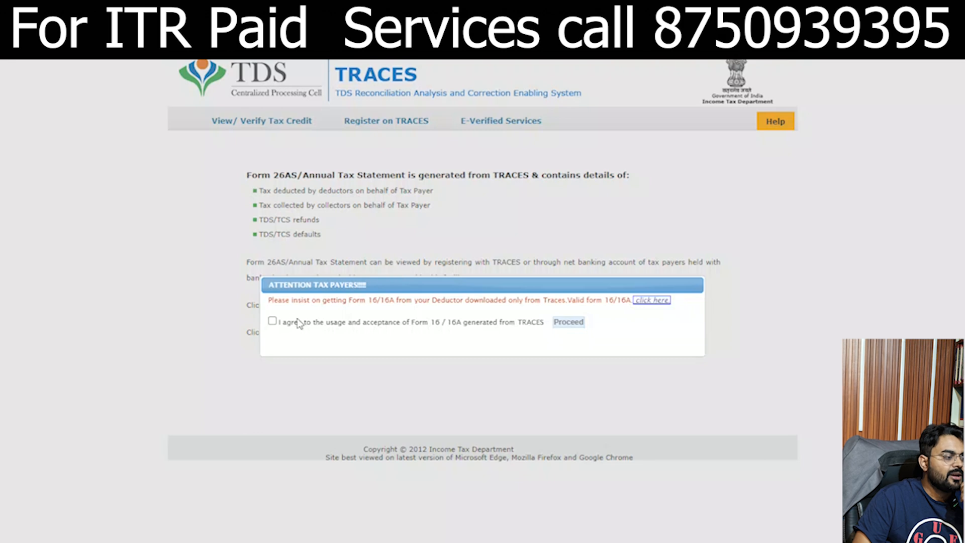
left_click(272, 321)
left_click(566, 324)
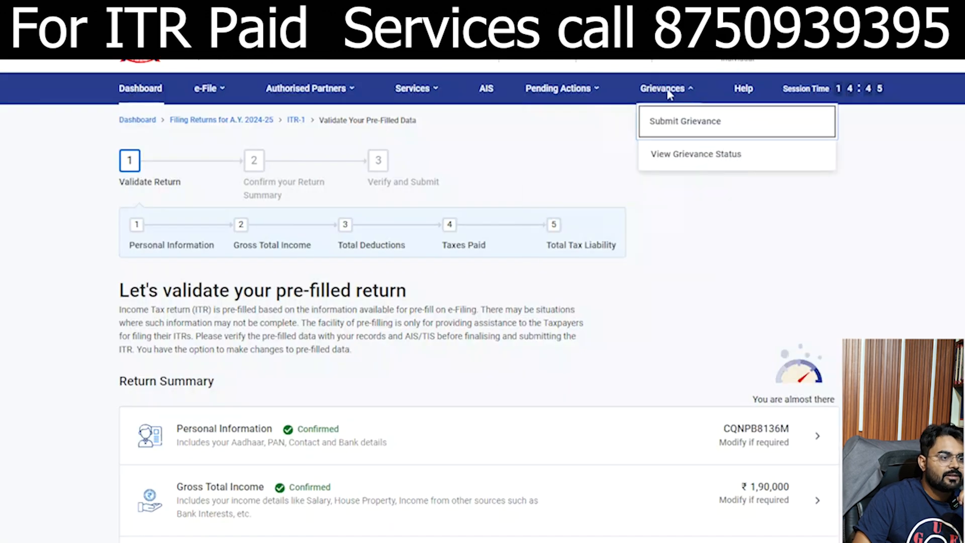
mouse_move(552, 98)
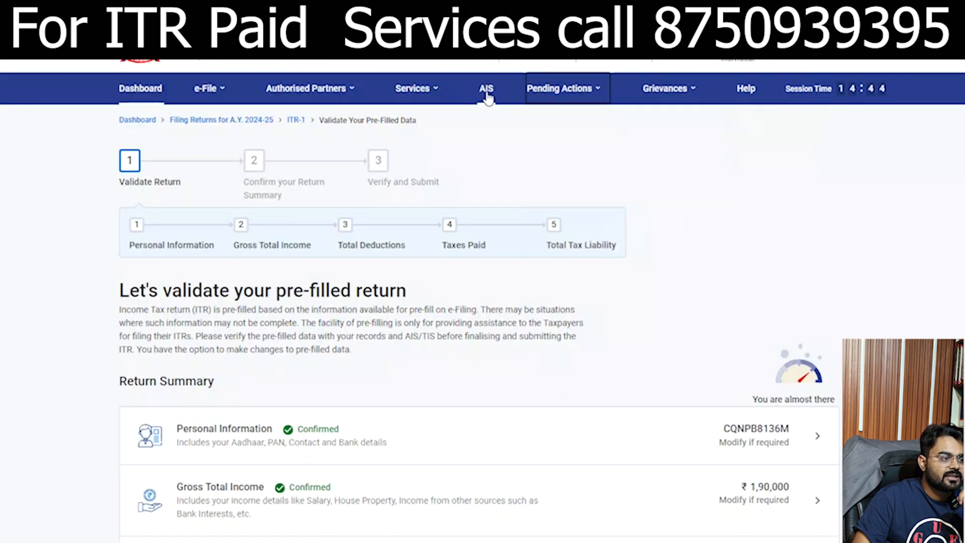
left_click(486, 88)
Step: In AIS, open the F.Y. 2023-24 Taxpayer Information Summary and expand the ₹50,000 Business receipts
left_click(590, 400)
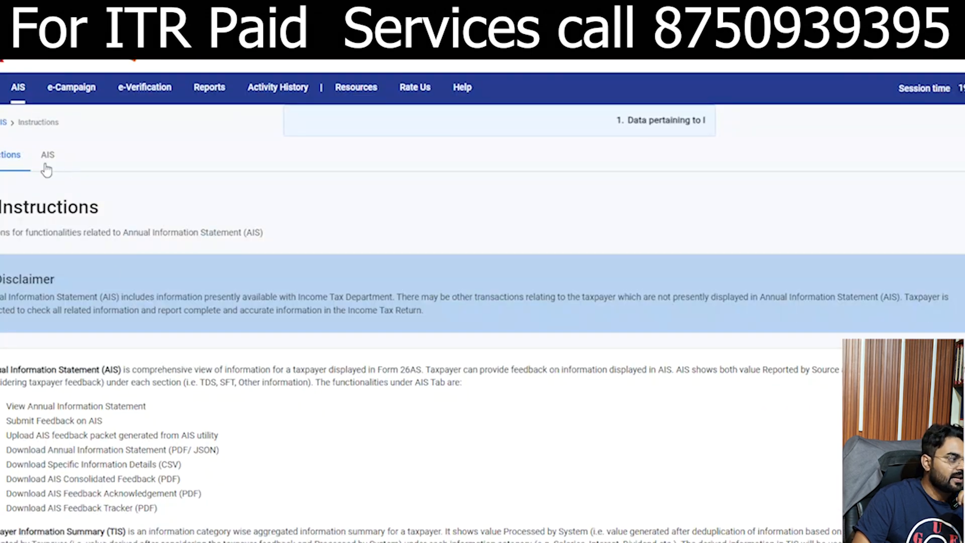
left_click(47, 164)
left_click(197, 313)
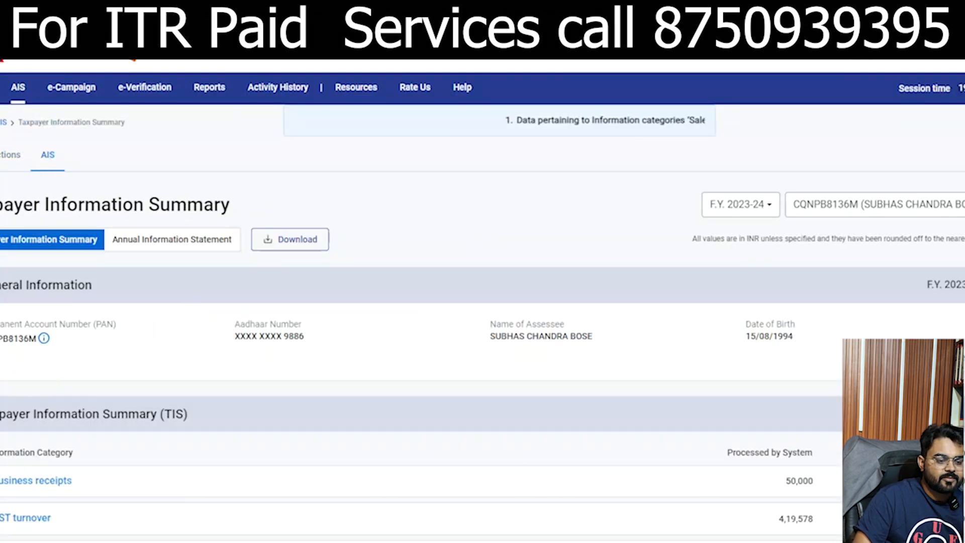
scroll(197, 314, "down", 2)
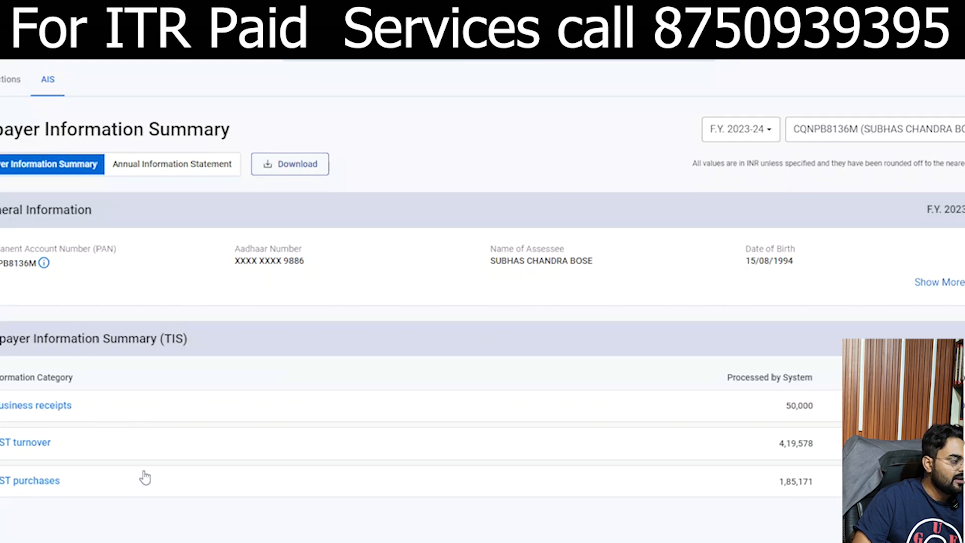
left_click(25, 405)
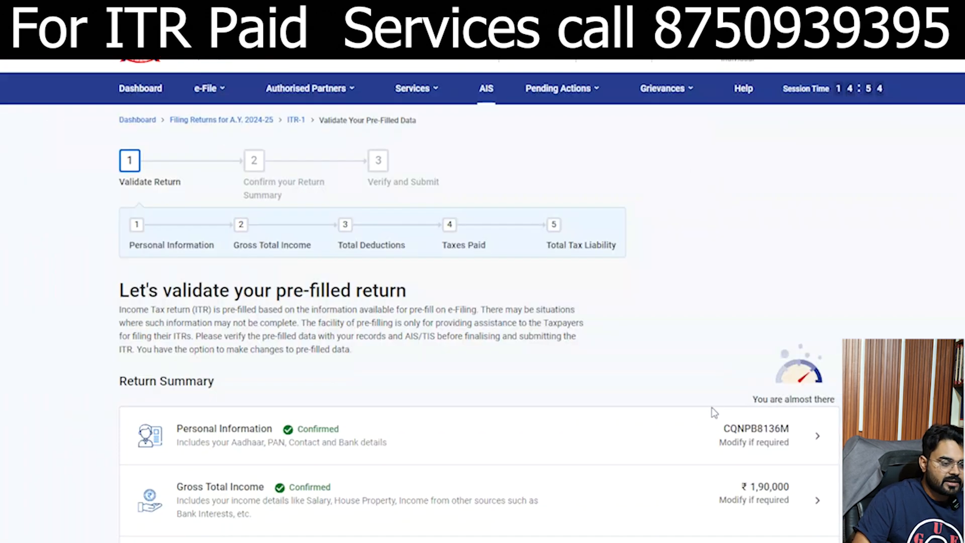
Step: Confirm the ₹5,000 Tax Paid details and bring up the Total Tax Liability breakdown
scroll(708, 402, "down", 5)
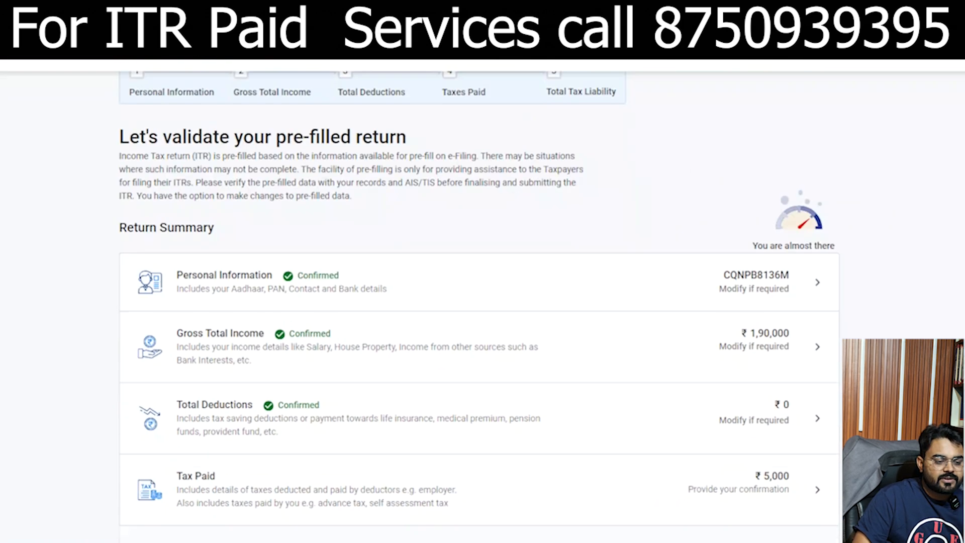
left_click(685, 358)
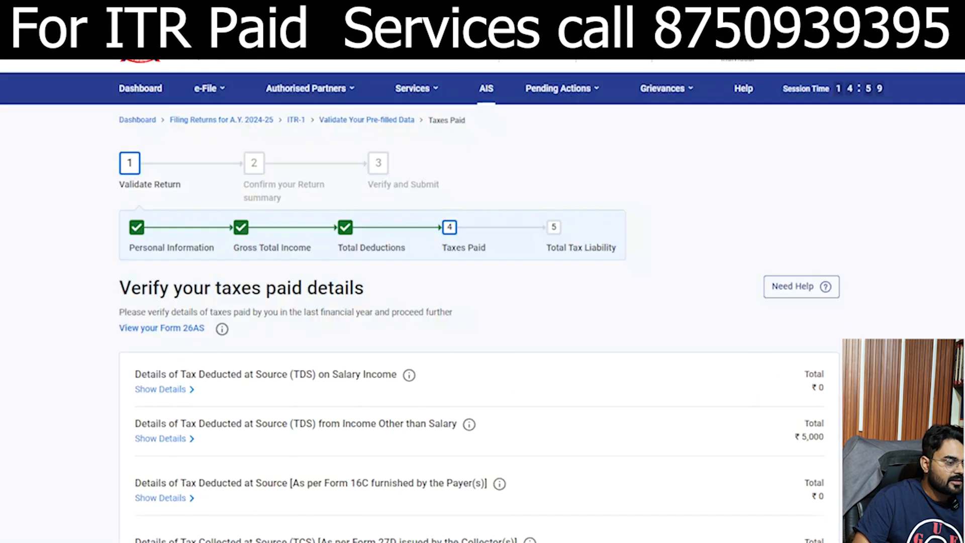
scroll(478, 302, "down", 5)
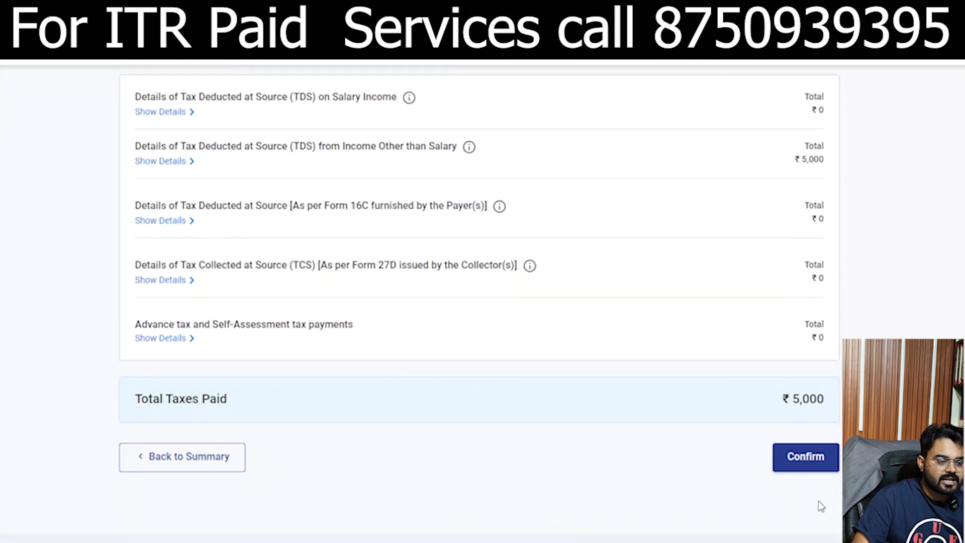
left_click(810, 461)
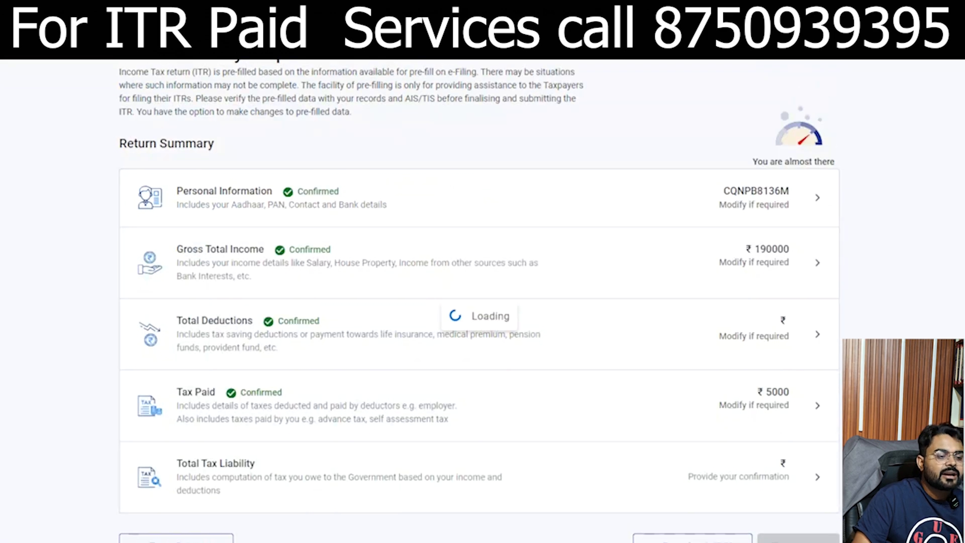
scroll(759, 386, "down", 5)
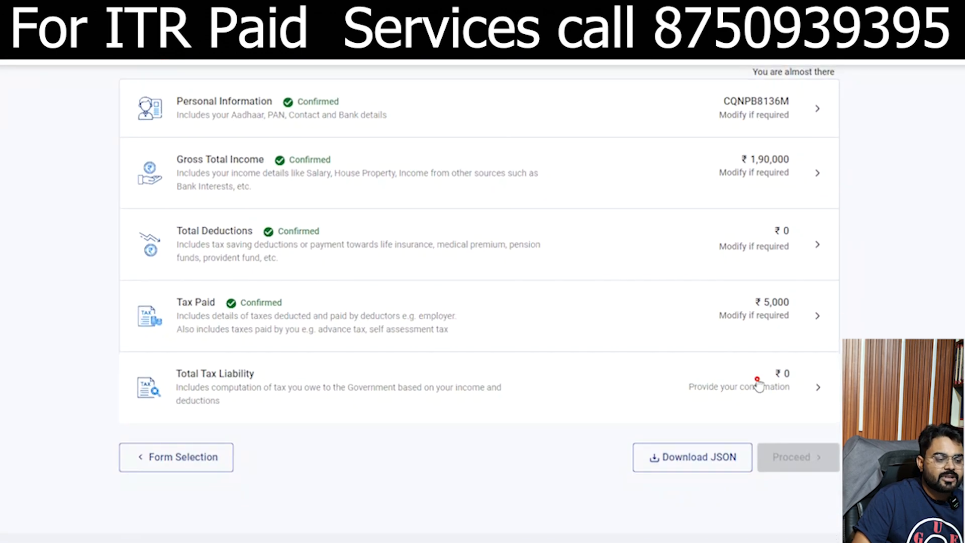
left_click(759, 386)
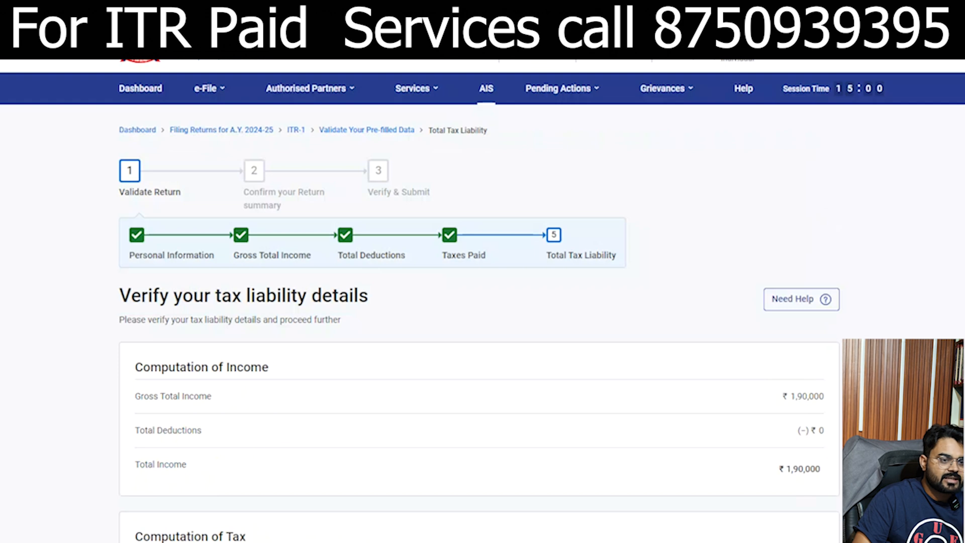
Step: Review the income computation, checking the ₹1,90,000 Gross Total Income
scroll(793, 183, "down", 5)
left_click_drag(131, 190, 783, 191)
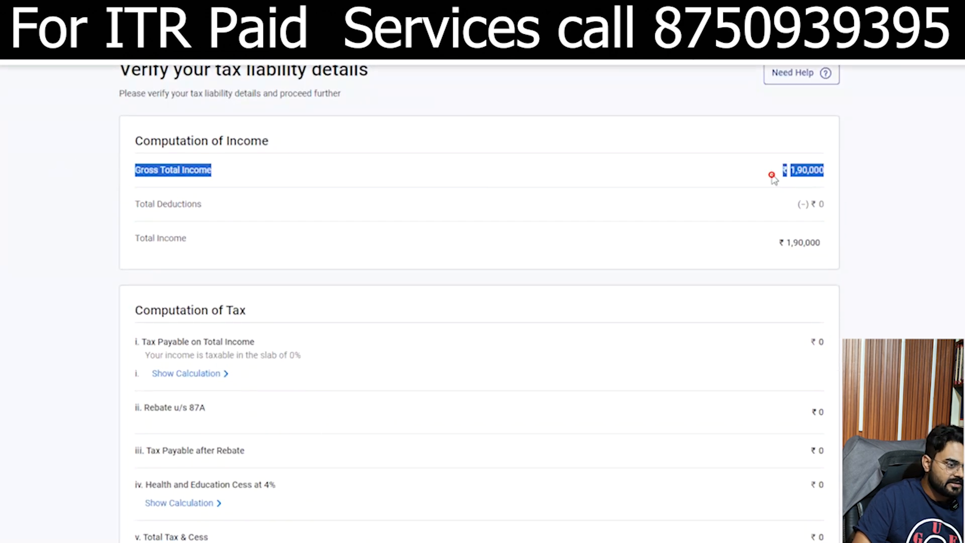
left_click(117, 202)
left_click(759, 209)
left_click(114, 249)
left_click(769, 255)
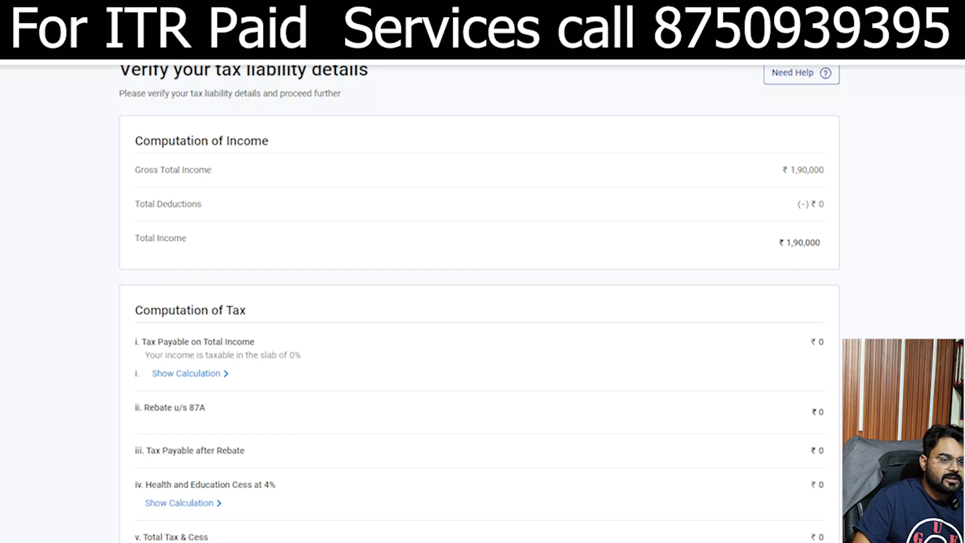
Step: Check the Relief u/s 89 line and confirm the ₹0 tax liability computation
scroll(480, 302, "down", 3)
scroll(480, 301, "down", 2)
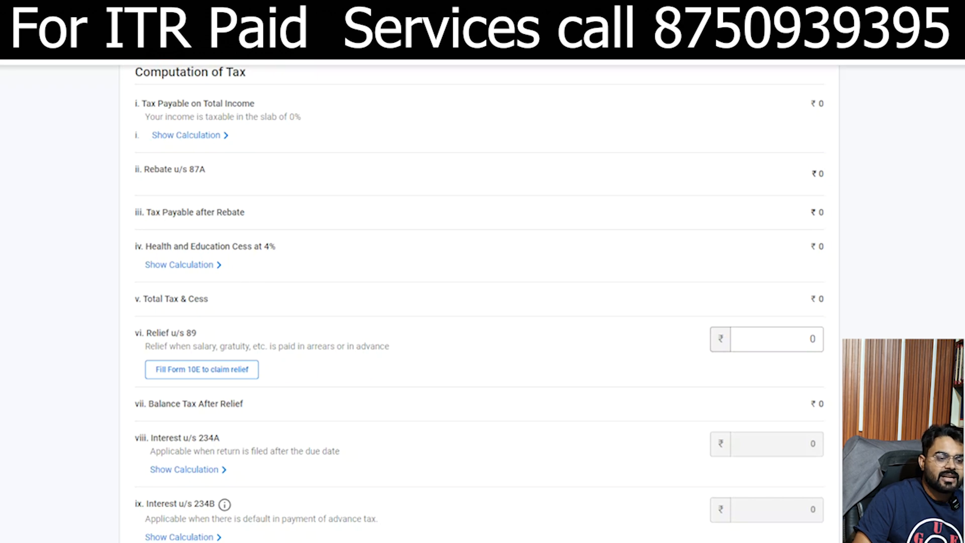
scroll(479, 301, "down", 3)
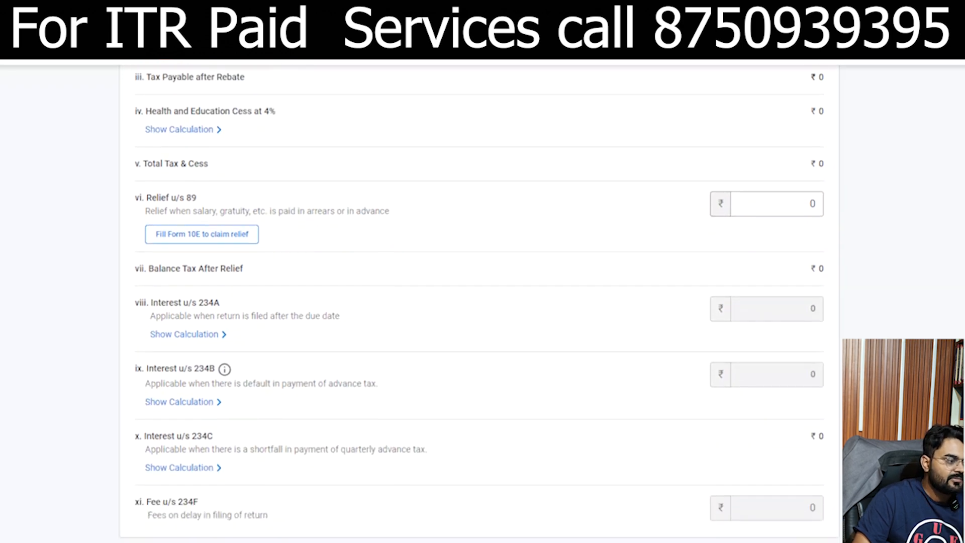
scroll(480, 301, "down", 1)
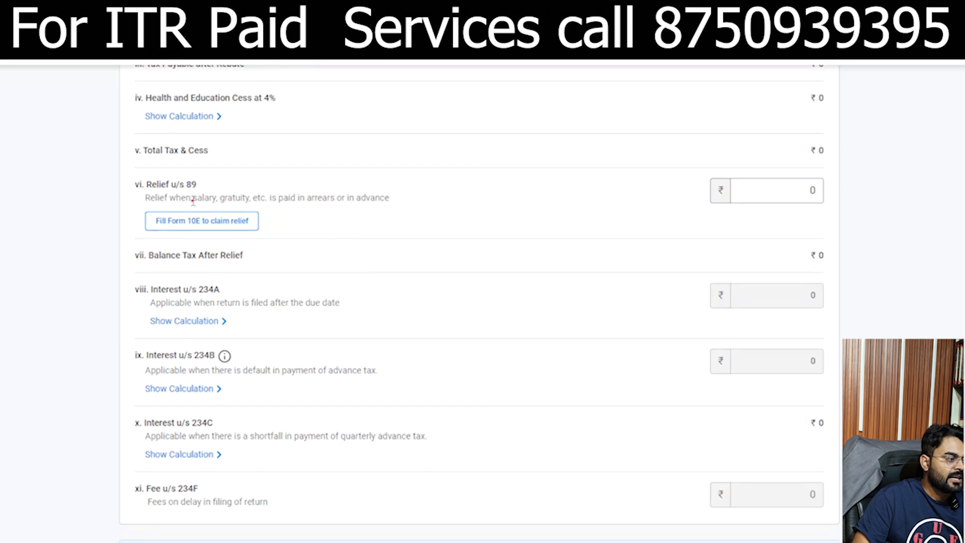
left_click_drag(193, 201, 342, 199)
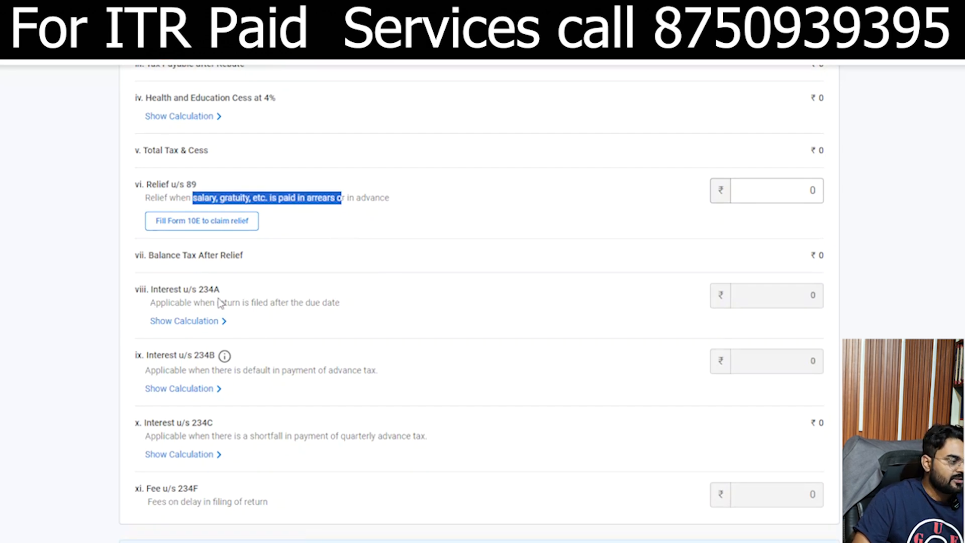
scroll(480, 302, "down", 5)
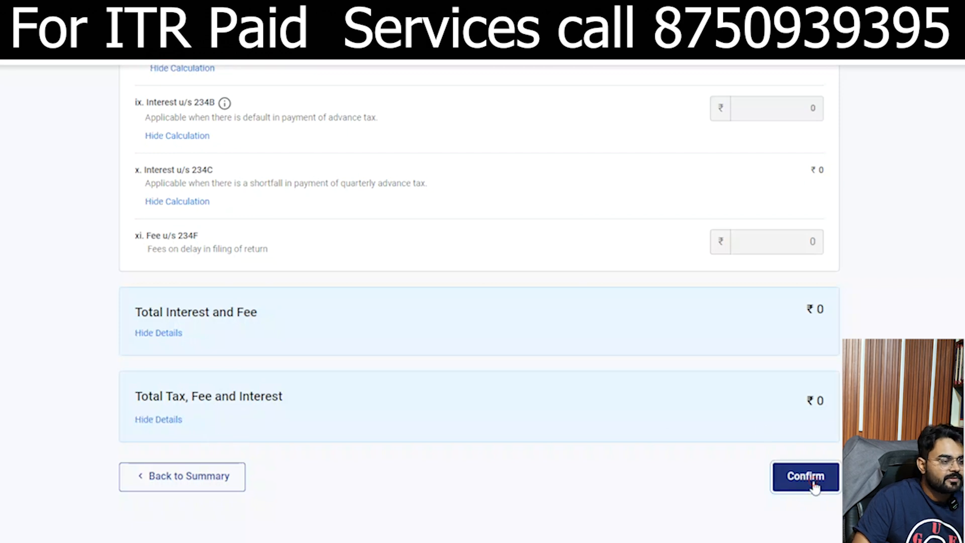
left_click(815, 483)
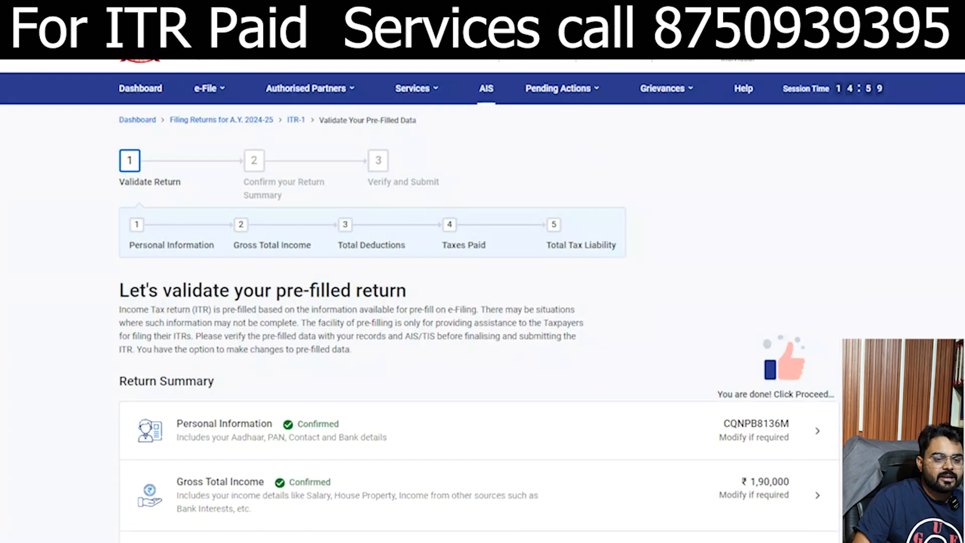
Step: Proceed to the Tax Summary and verify the ₹5,000 refund with ₹0 tax payable
scroll(779, 452, "down", 5)
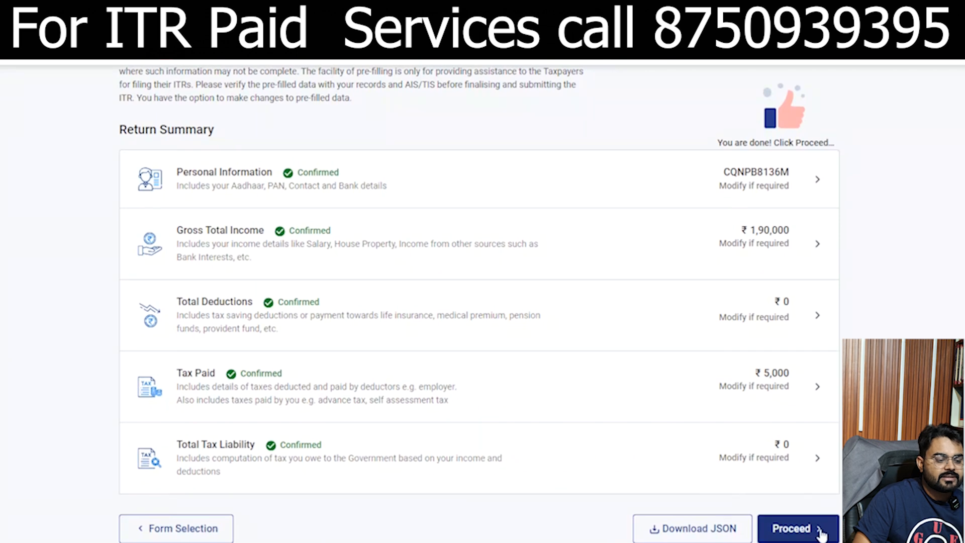
left_click(813, 529)
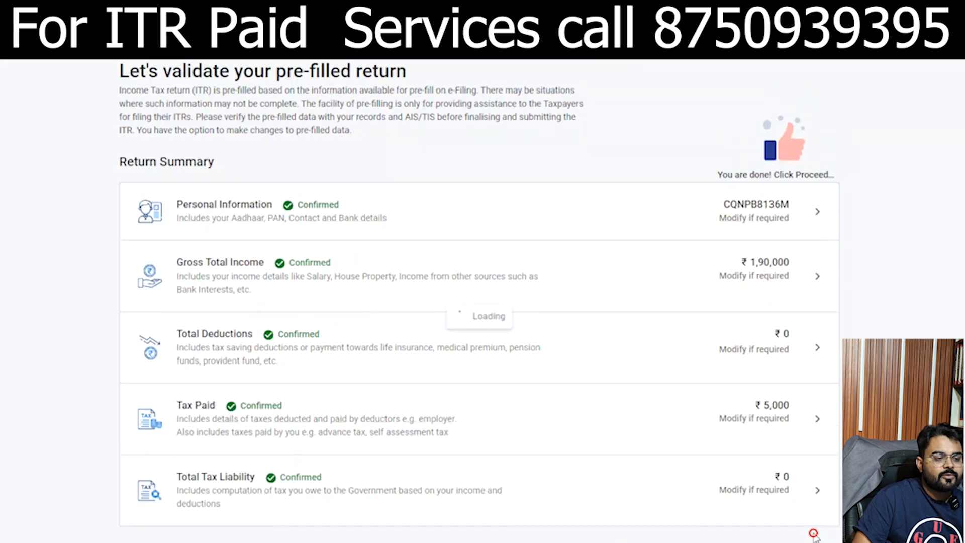
scroll(812, 366, "down", 1)
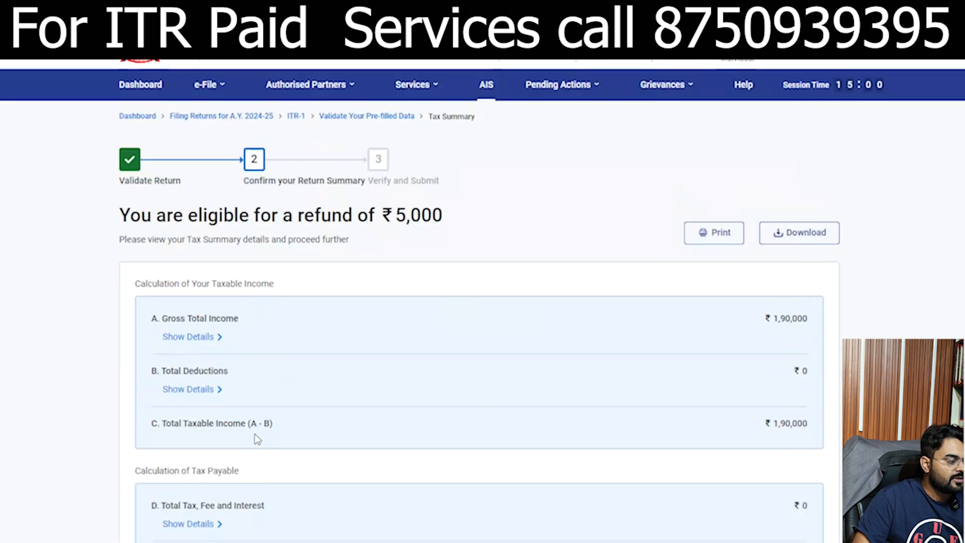
scroll(483, 302, "down", 5)
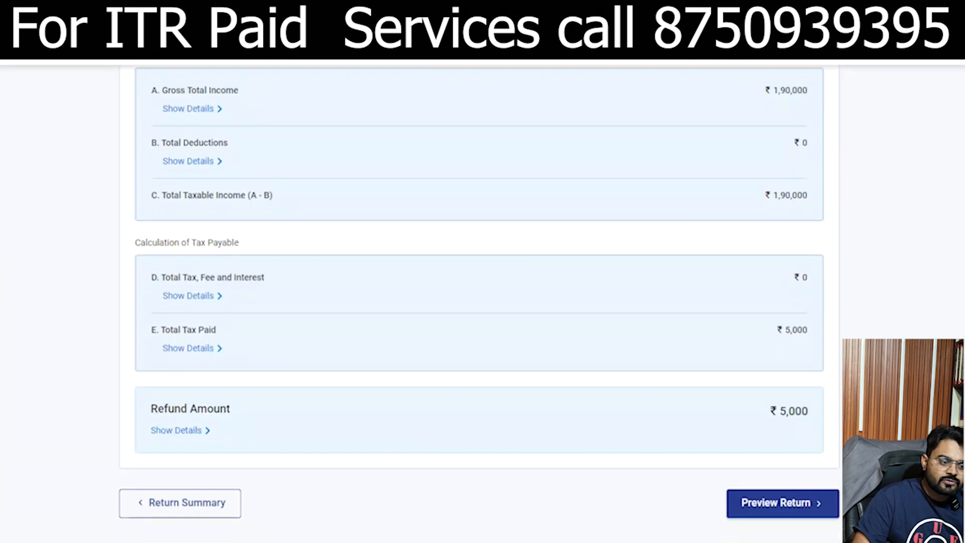
scroll(480, 302, "up", 1)
left_click_drag(759, 463, 823, 463)
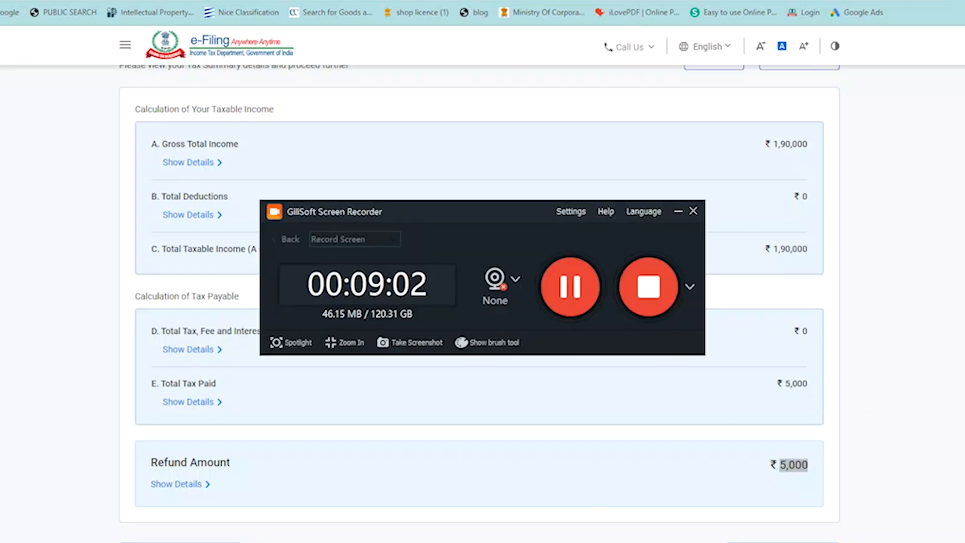
left_click(566, 282)
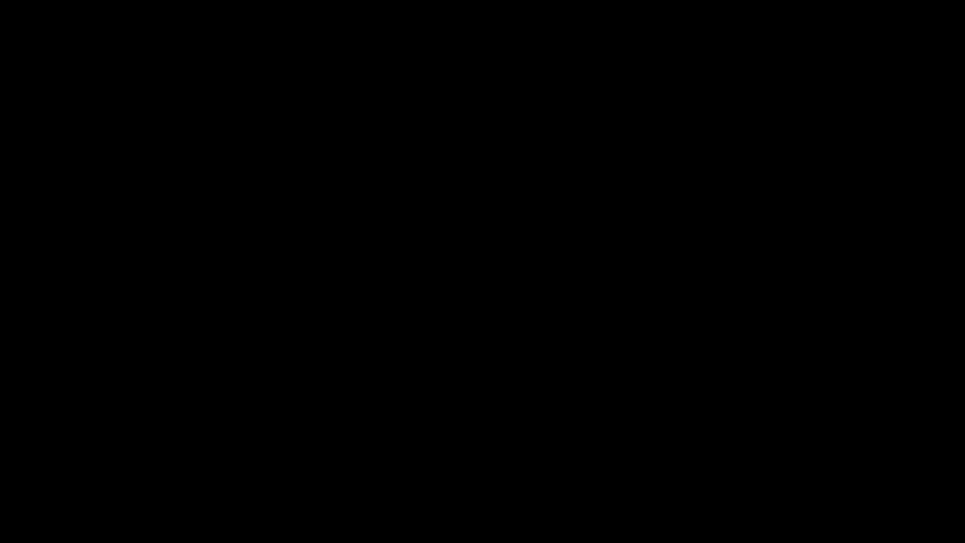